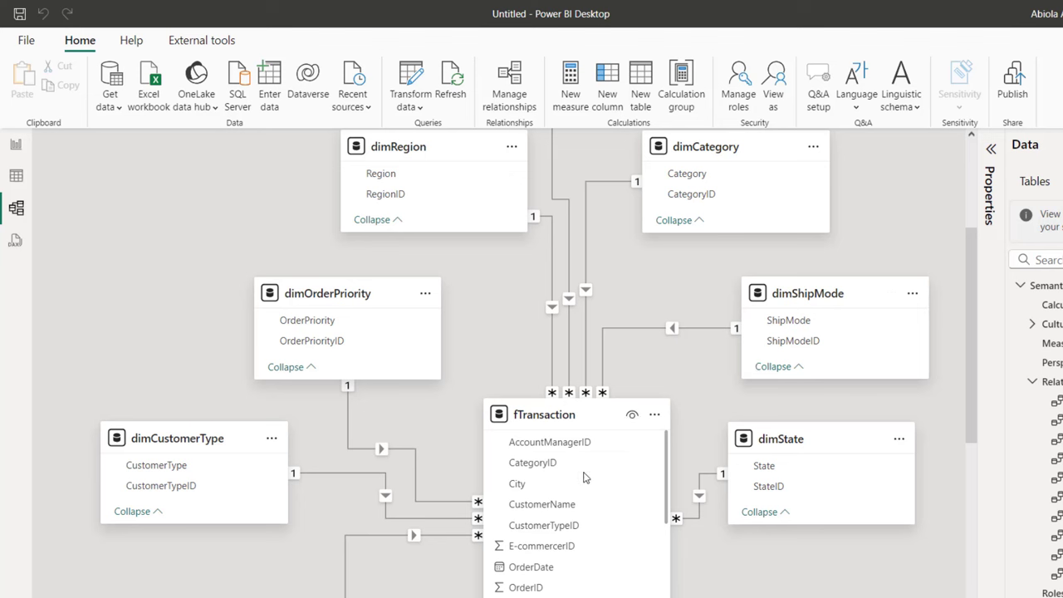
Leave the model diagram for Table view and start a new calculated table.
left_click(585, 212)
left_click(651, 263)
left_click(16, 177)
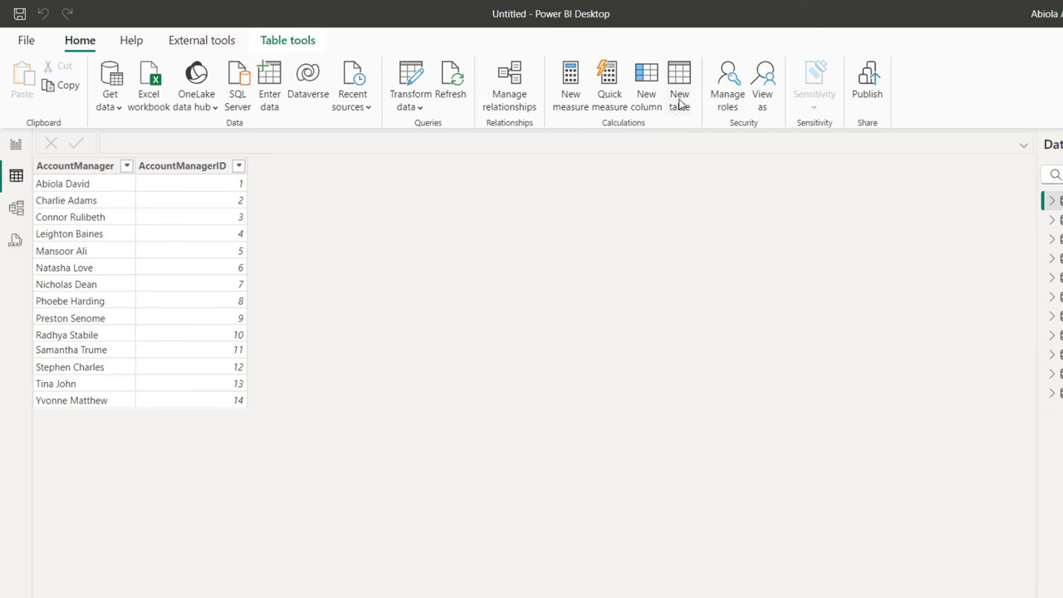
left_click(679, 100)
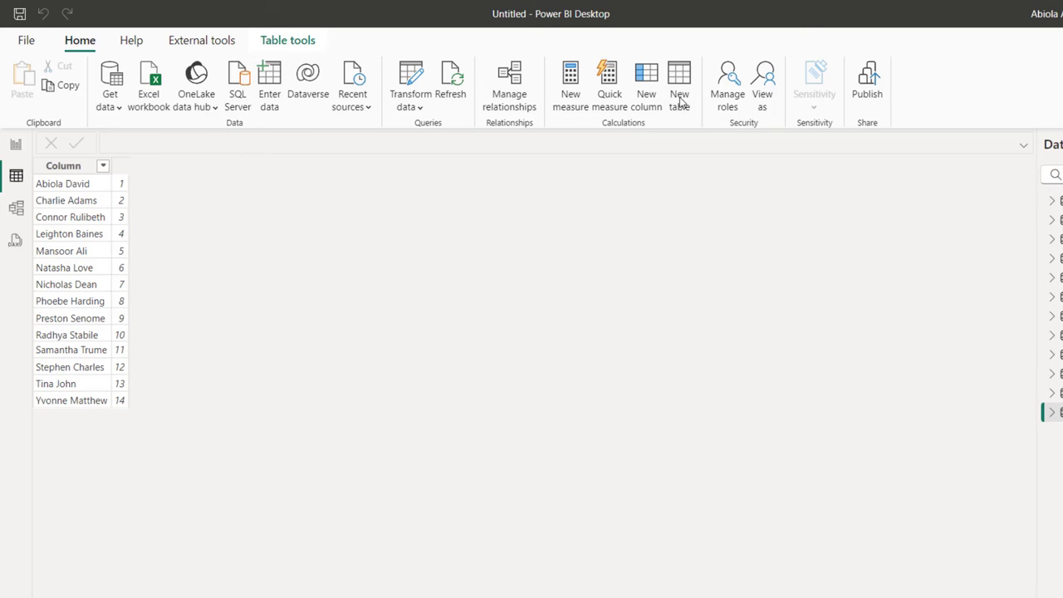
Begin the formula as dDate = ADDCOLUMNS( CALENDAR( on separate lines.
type("dDate")
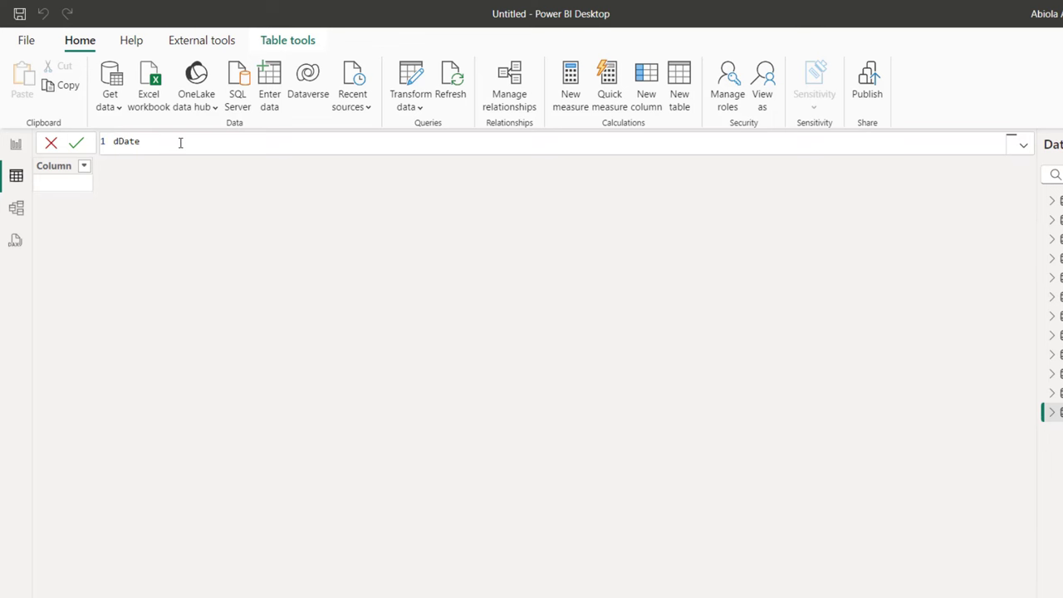
type(" =")
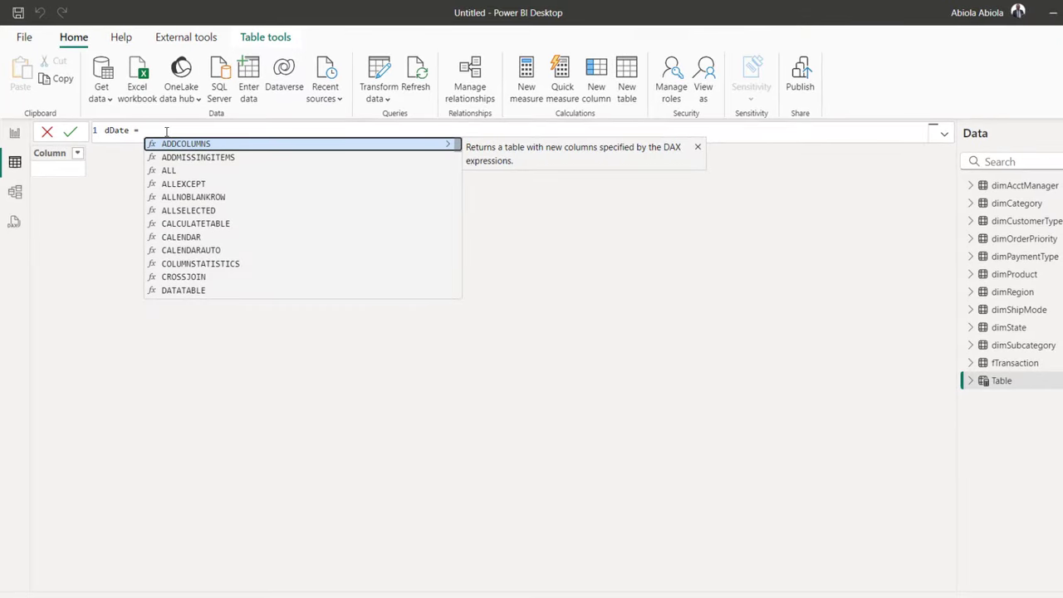
key("shift+Return")
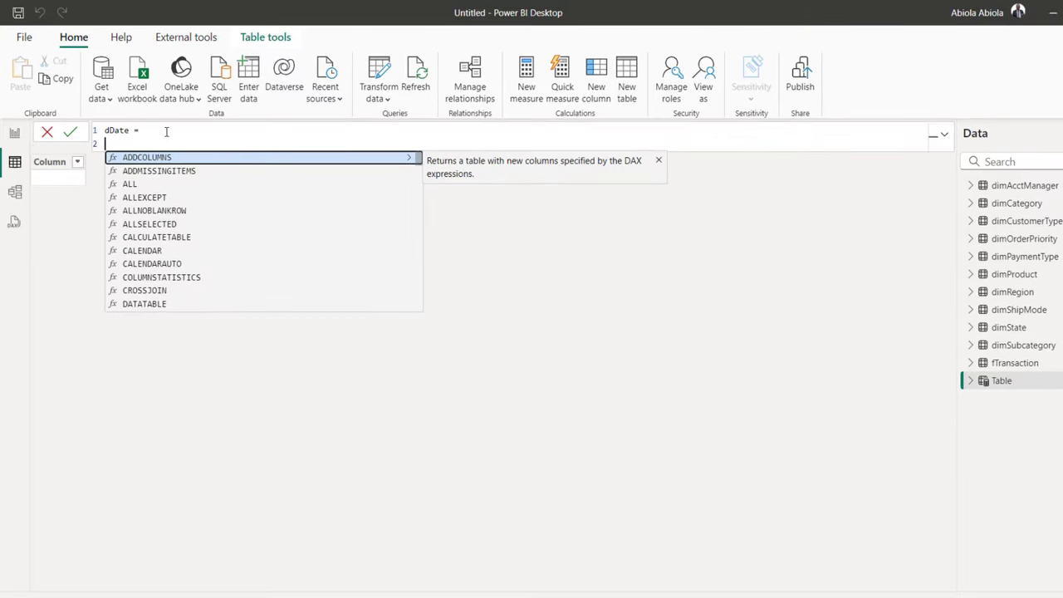
key("Tab")
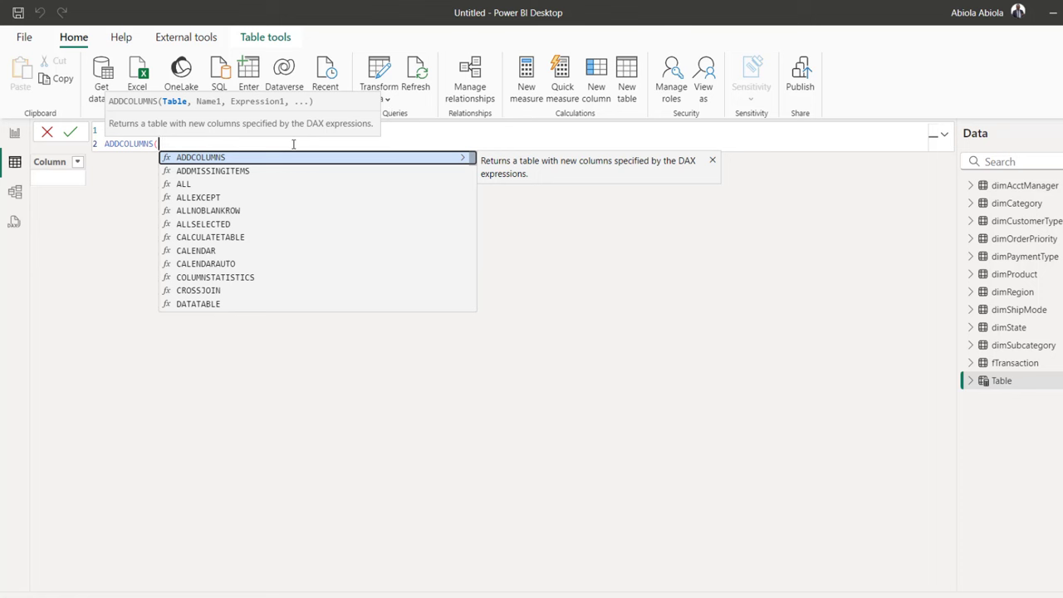
key("shift+Return")
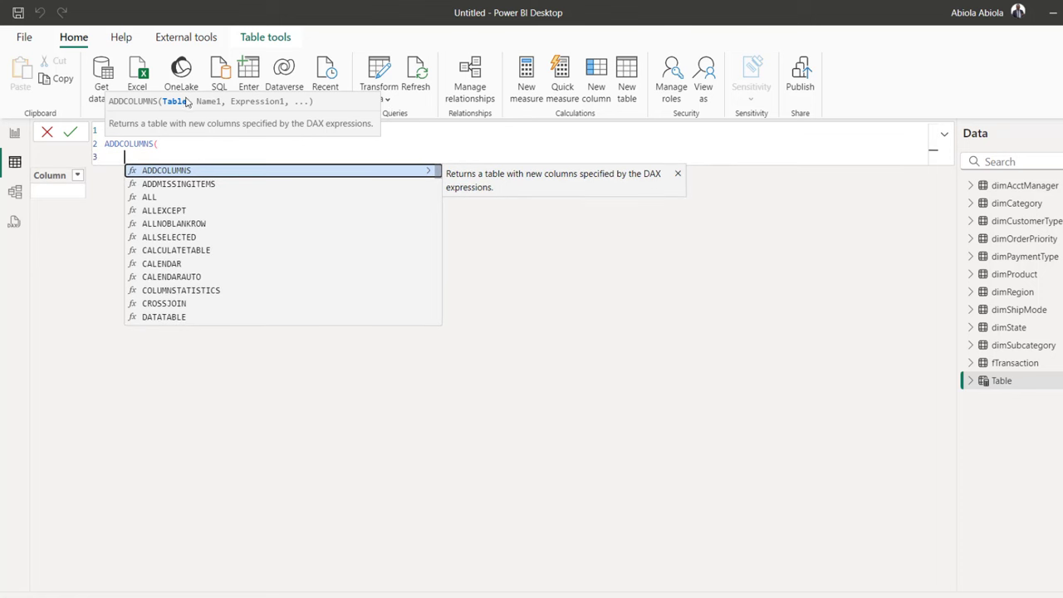
type("cal")
key("Down")
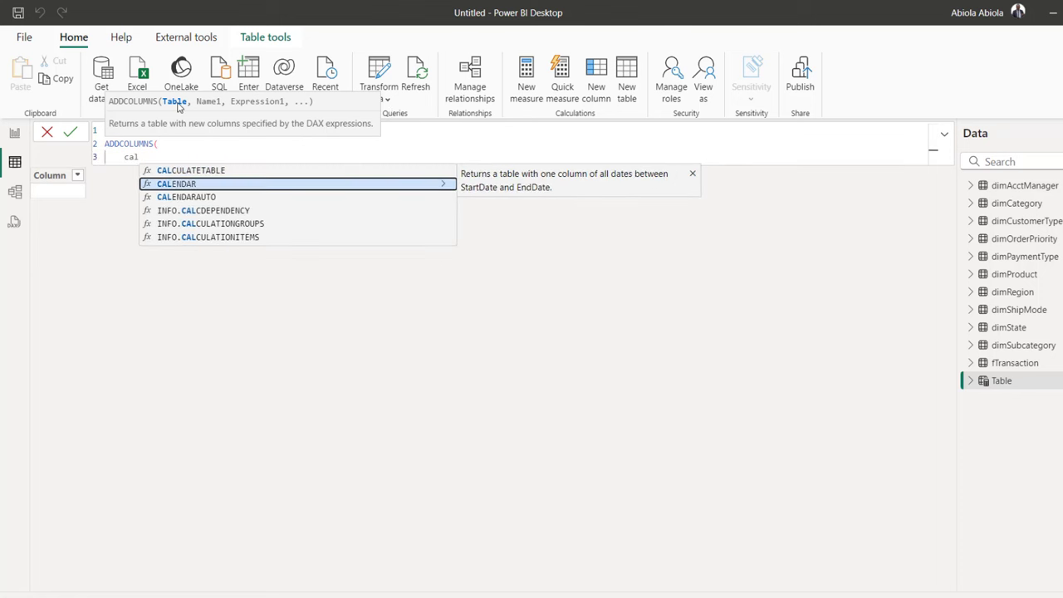
key("Tab")
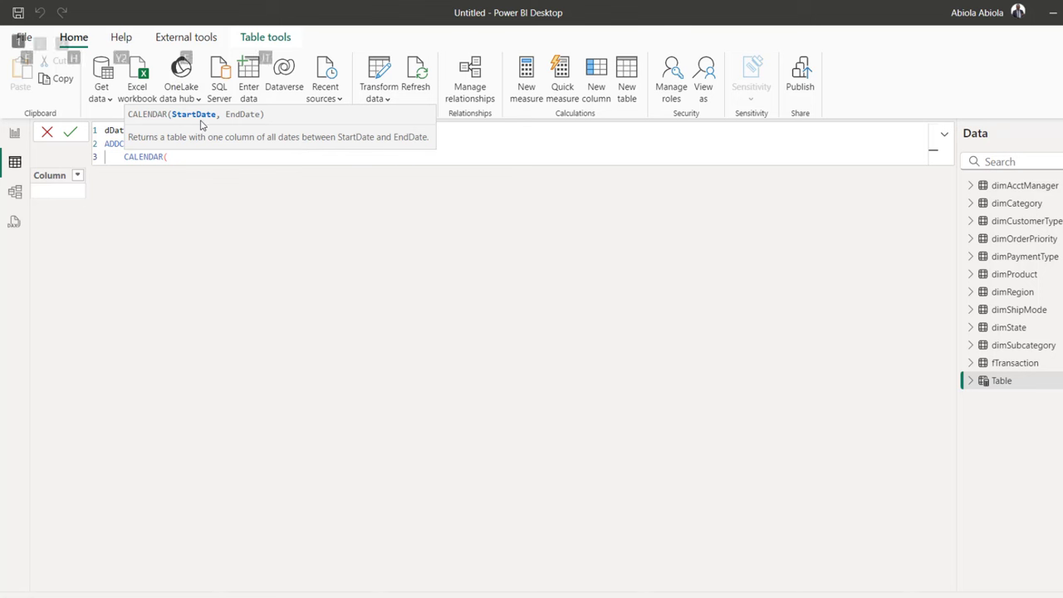
Give CALENDAR the range MIN(fTransaction[OrderDate]) to MAX(fTransaction[OrderDate]).
key("shift+Return")
type("mi")
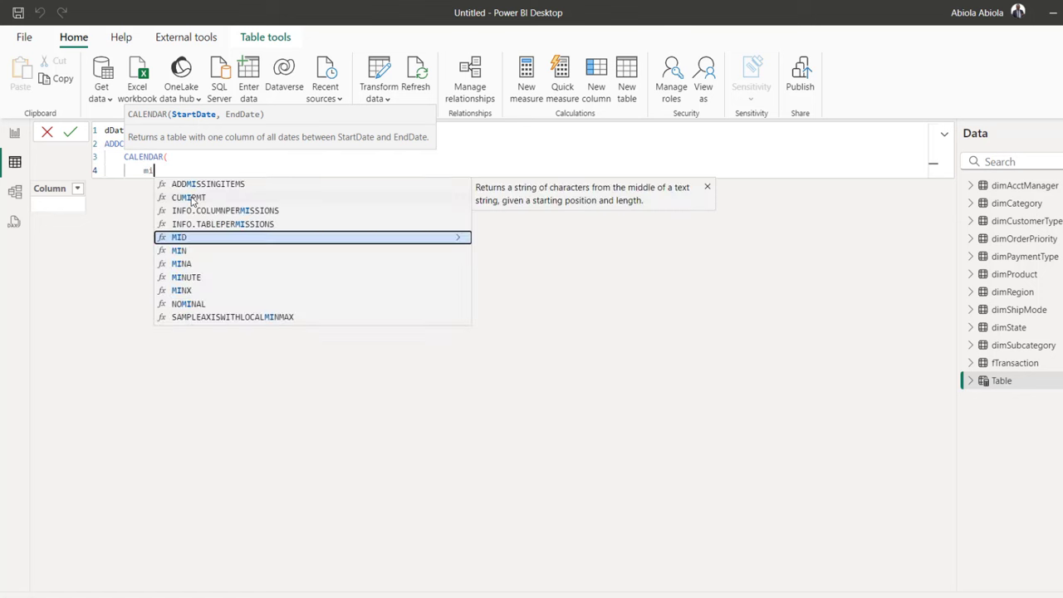
type("n")
key("Tab")
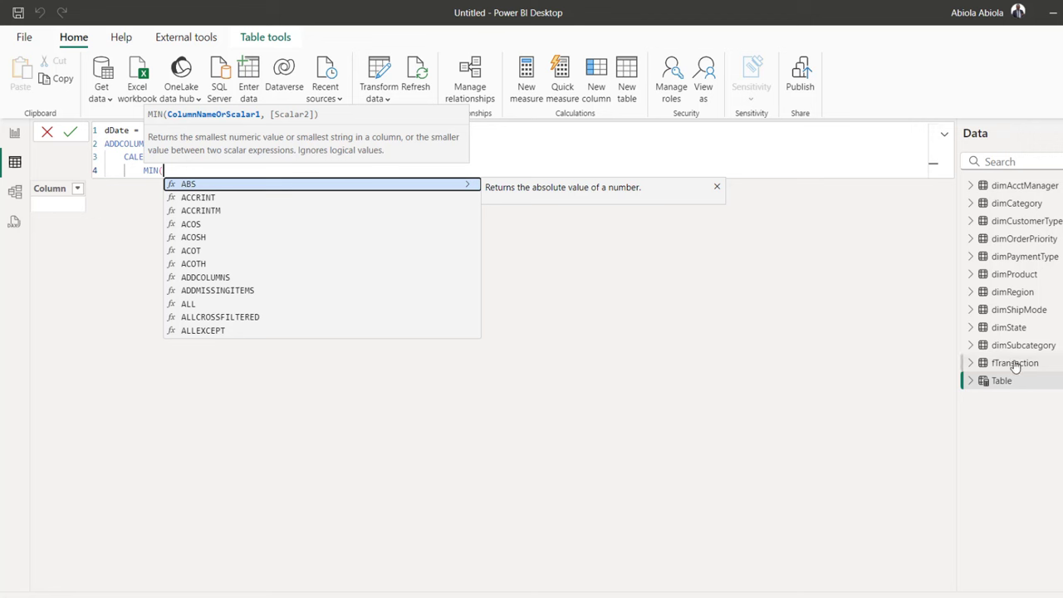
mouse_move(1016, 369)
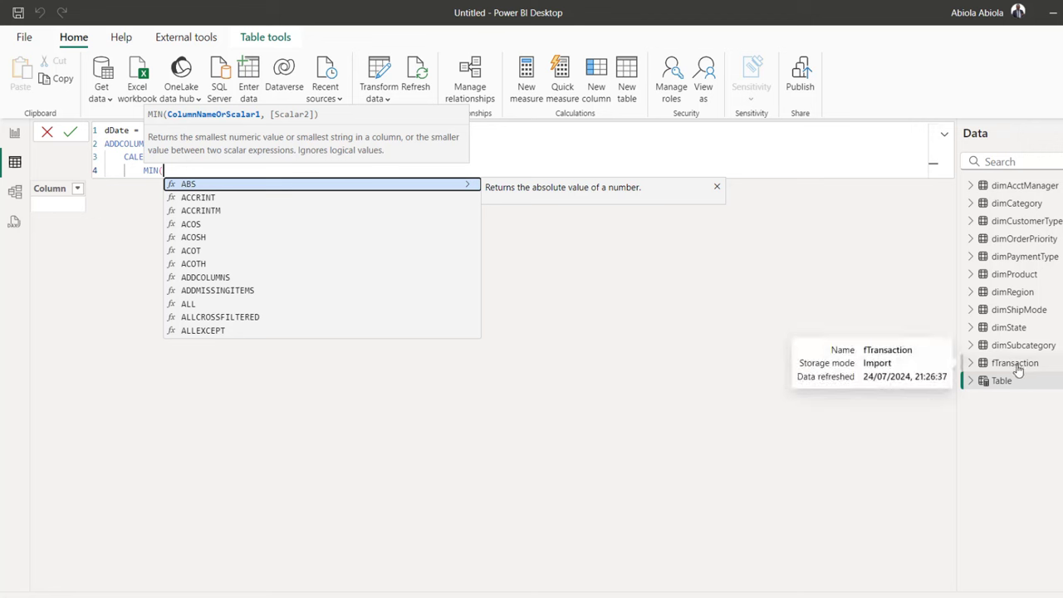
type("order")
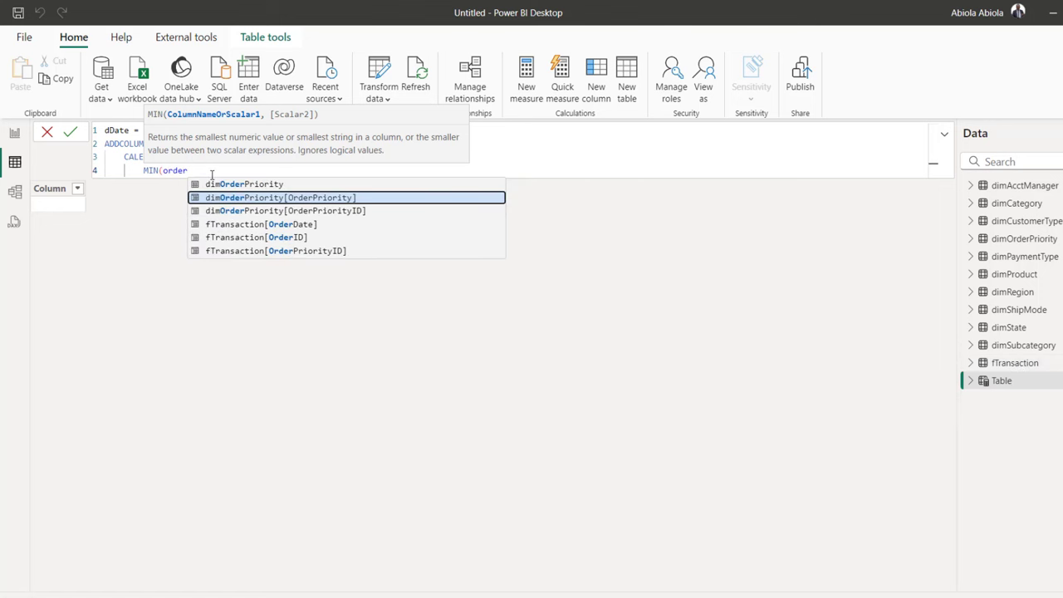
left_click(313, 224)
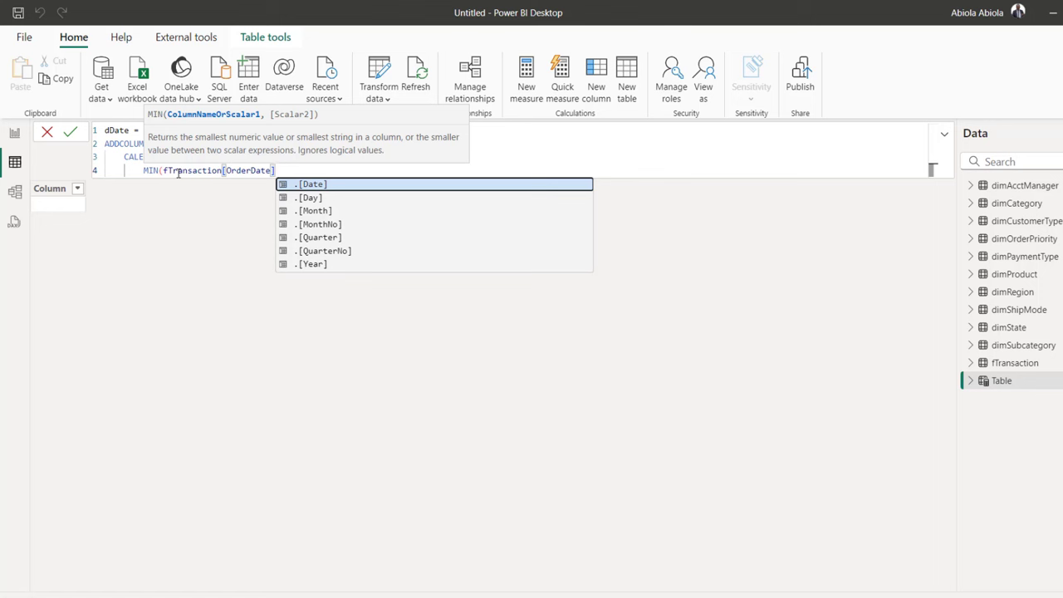
type("),")
key("shift+Return")
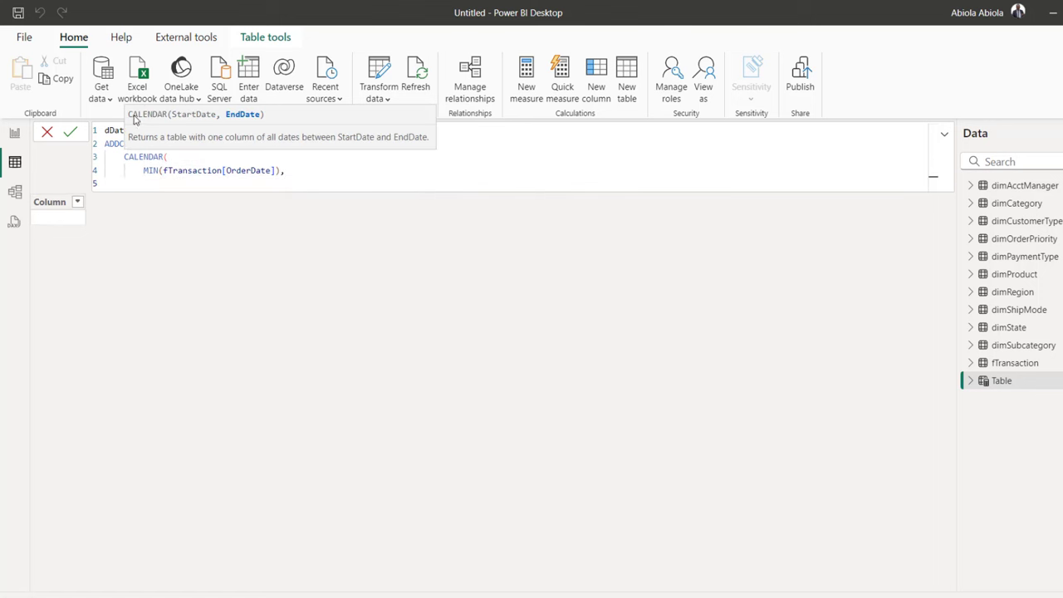
type("MAX(")
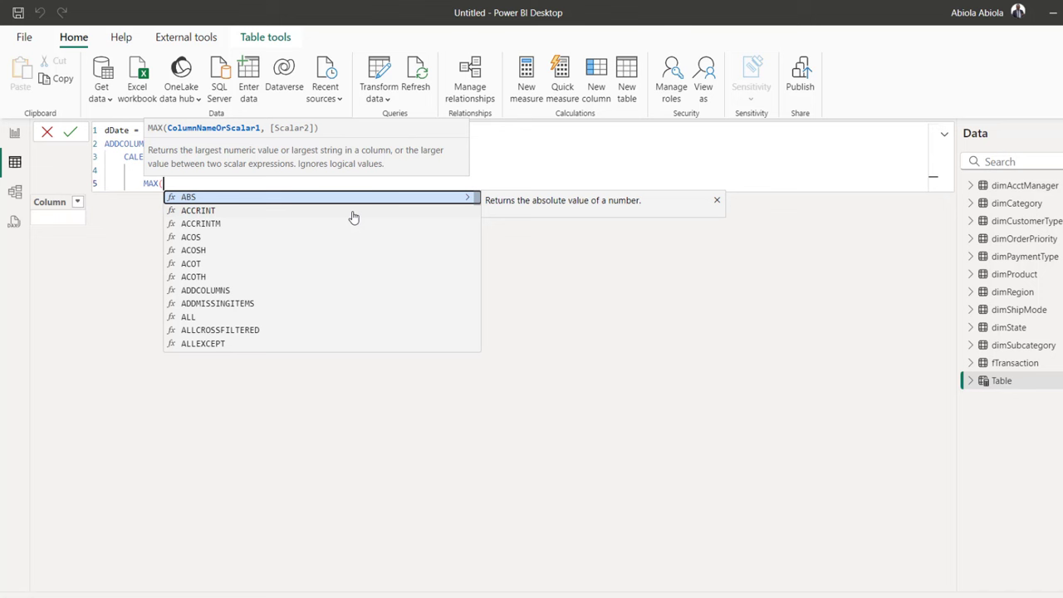
type("orderda")
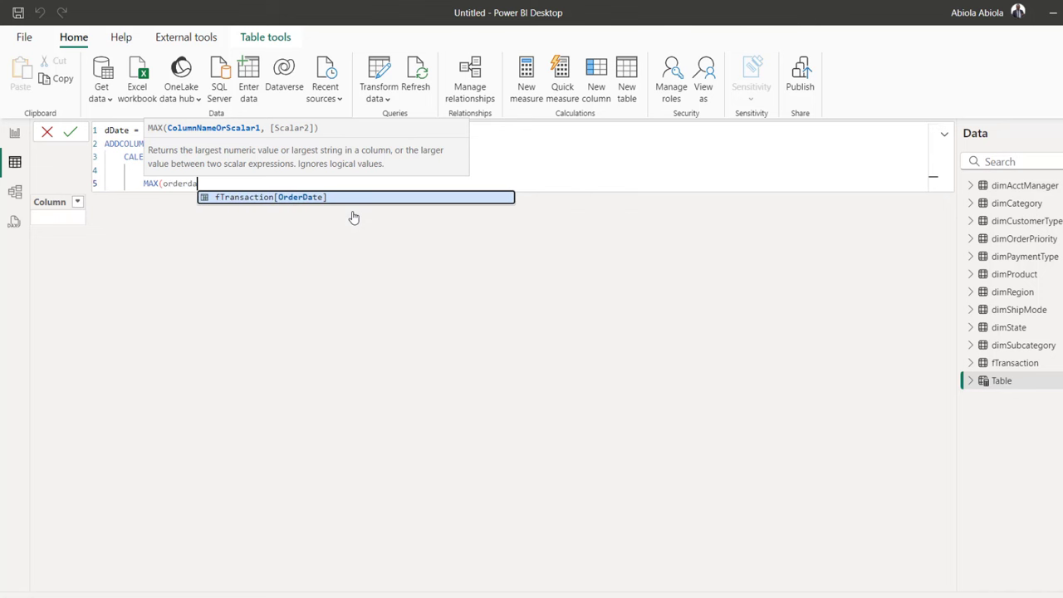
key("Tab")
type(")")
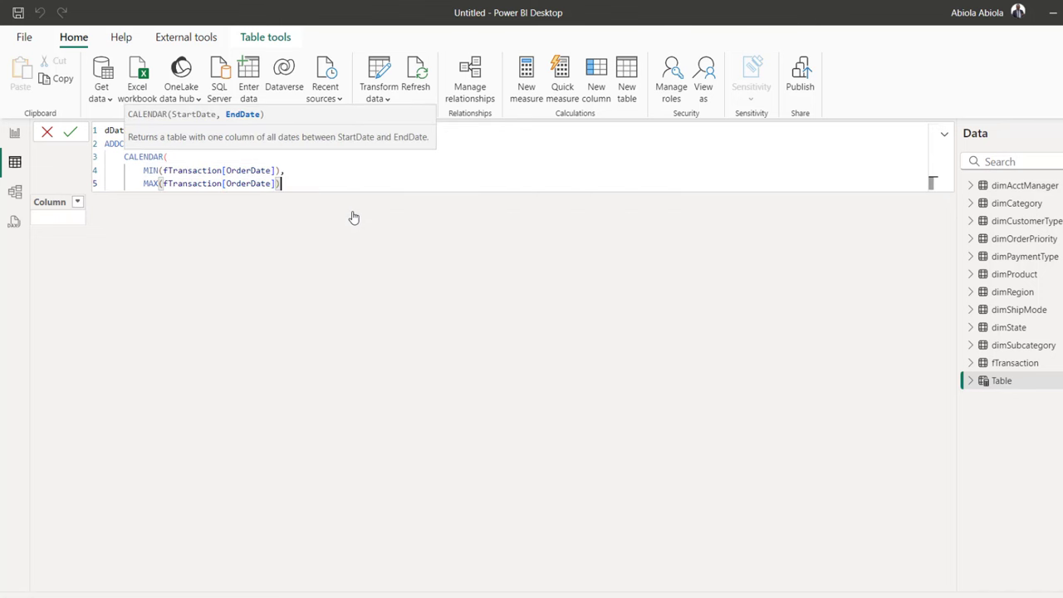
key("shift+Return")
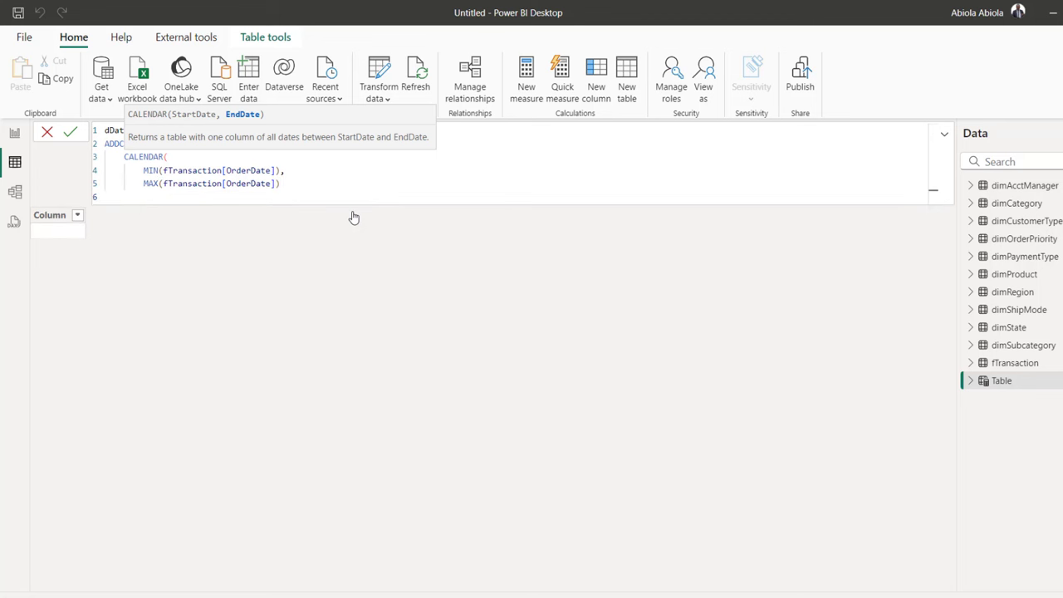
type(")")
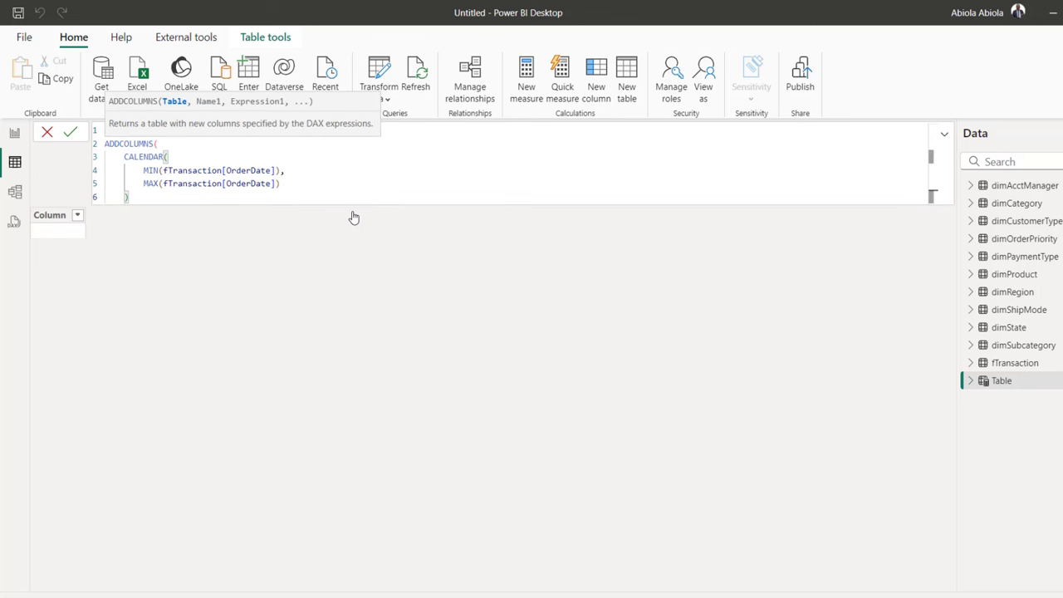
type(",")
Add a "Year" column defined as YEAR([Date]), fixing the typo in its name.
key("shift+Return")
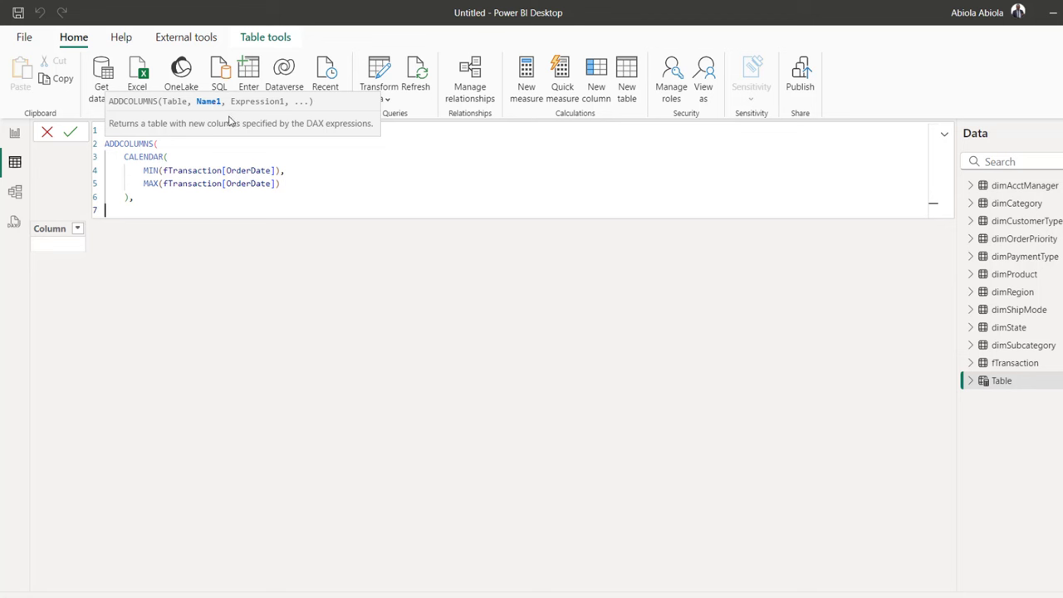
type("\"Year")
key("BackSpace")
key("BackSpace")
key("BackSpace")
key("BackSpace")
key("BackSpace")
key("Tab")
type("\"Yesr")
key("BackSpace")
key("BackSpace")
type("ar\", ")
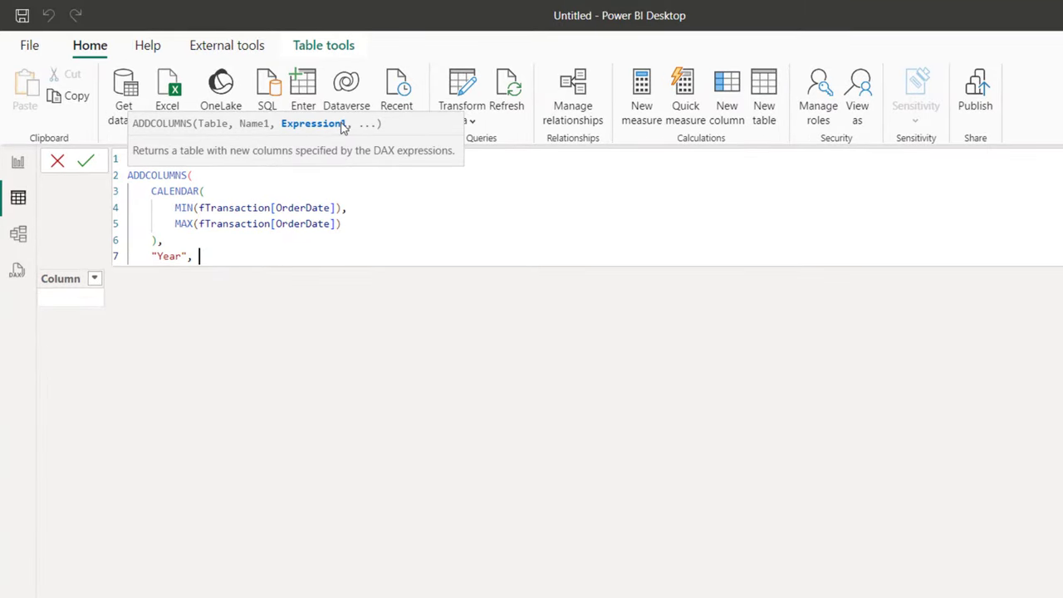
type("year")
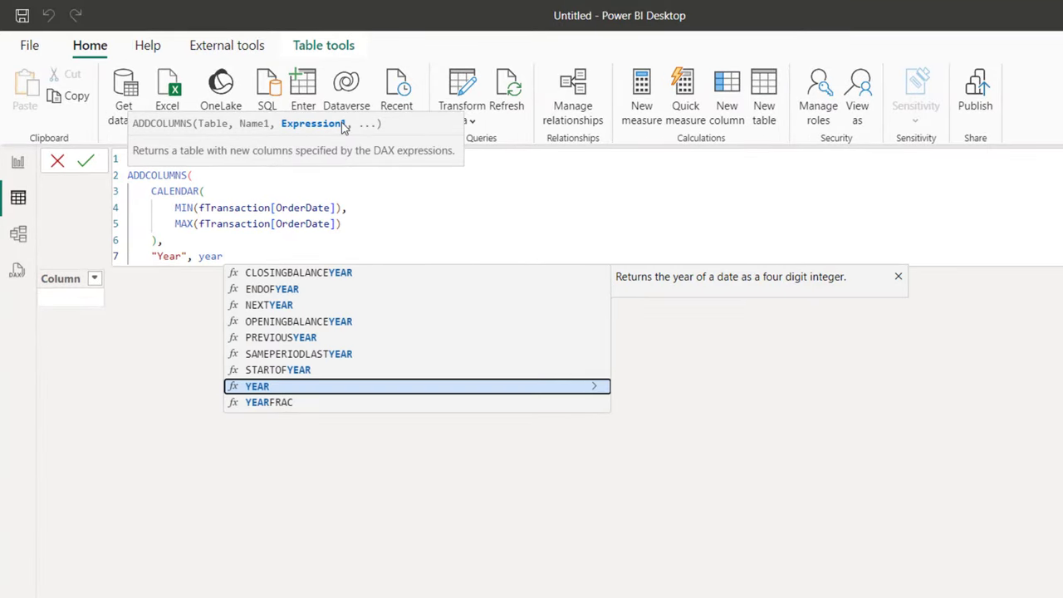
key("Tab")
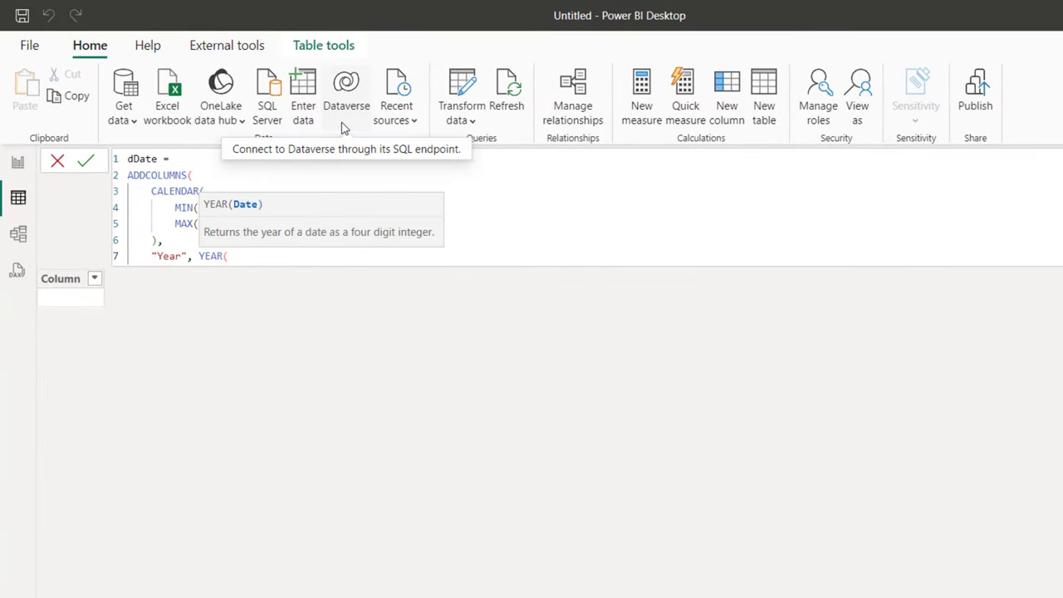
type("[")
key("Tab")
type("),")
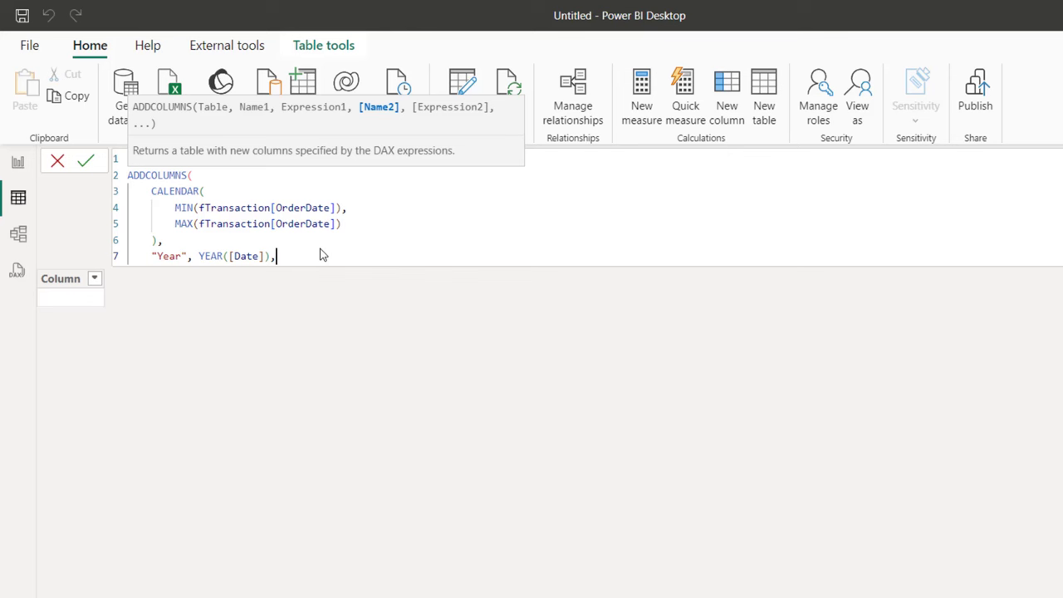
key("Return")
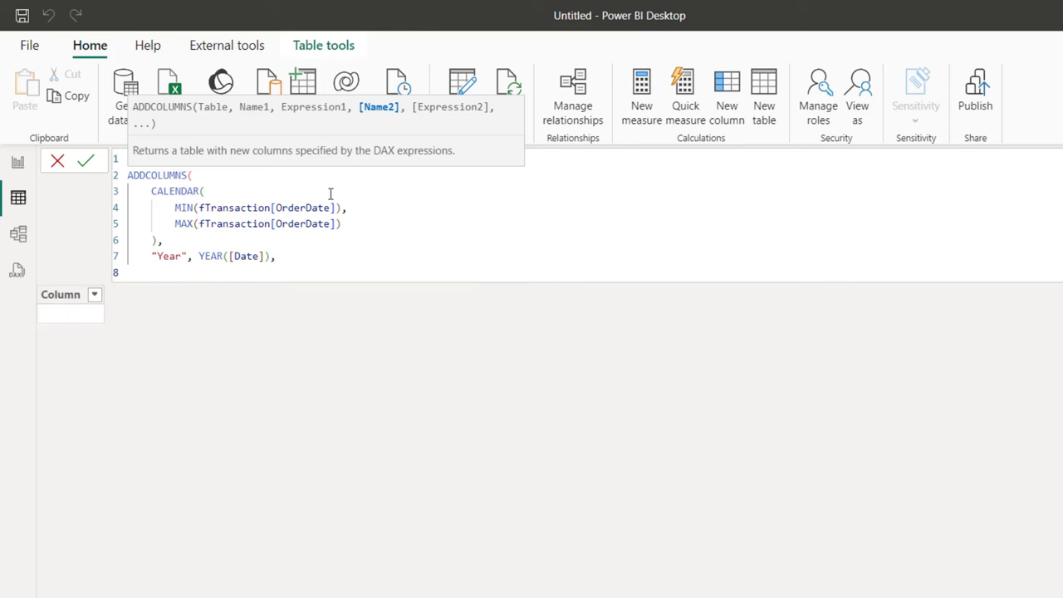
Add "Month" as FORMAT([Date],"mmmm"), close ADDCOLUMNS and commit the dDate table.
type("\"Month\", ")
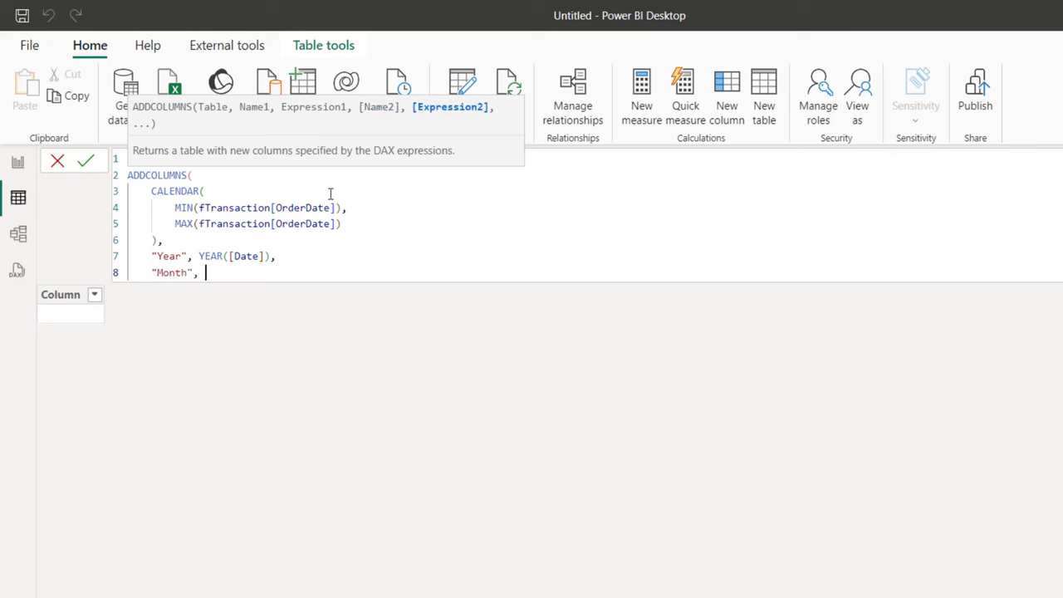
type("form")
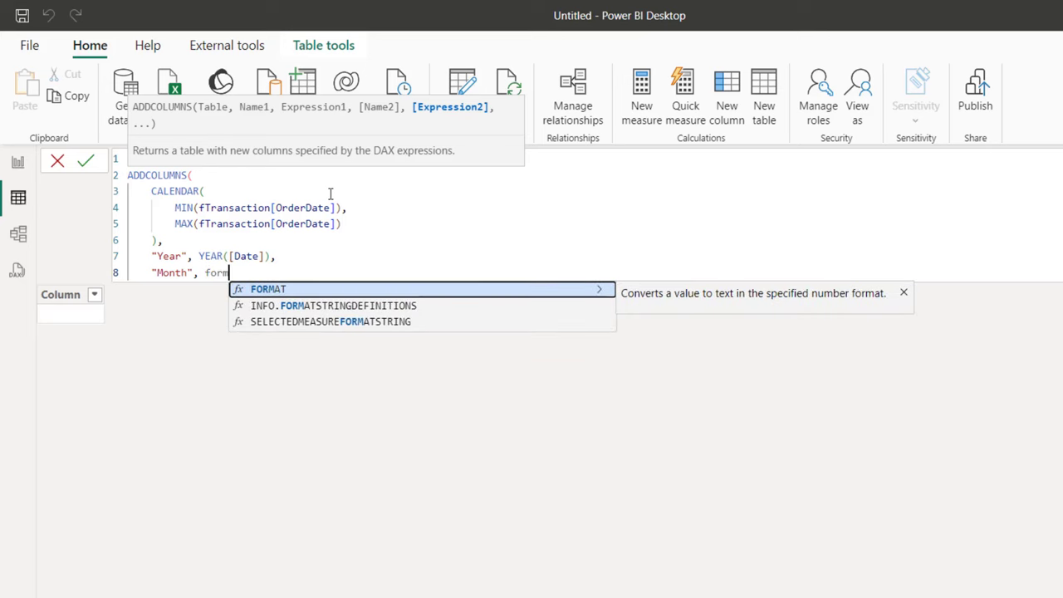
key("Tab")
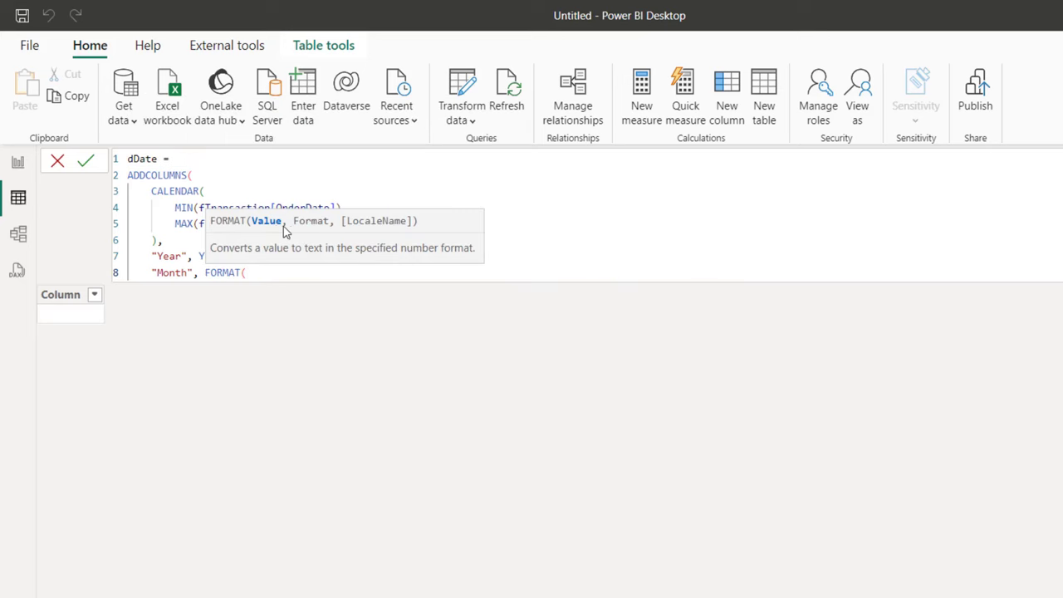
type("[")
key("Tab")
type(",")
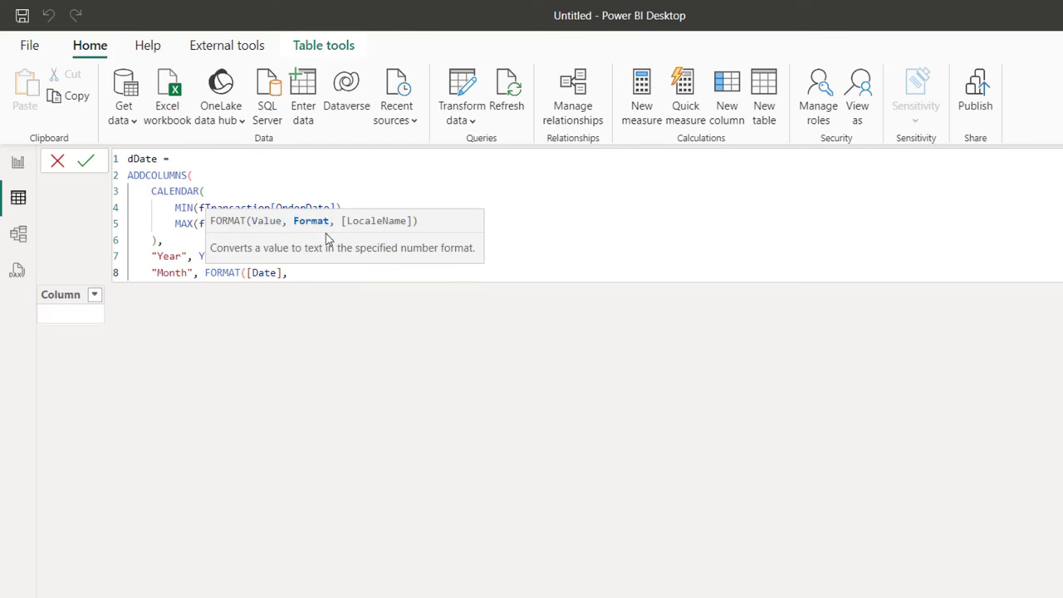
type("\"mmmm\")")
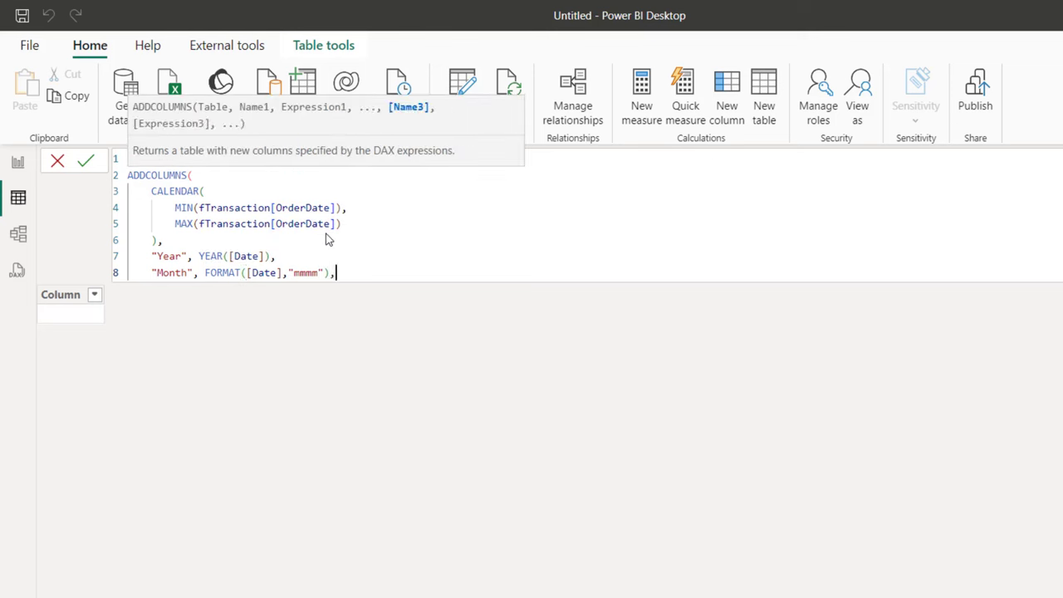
type(")")
key("Return")
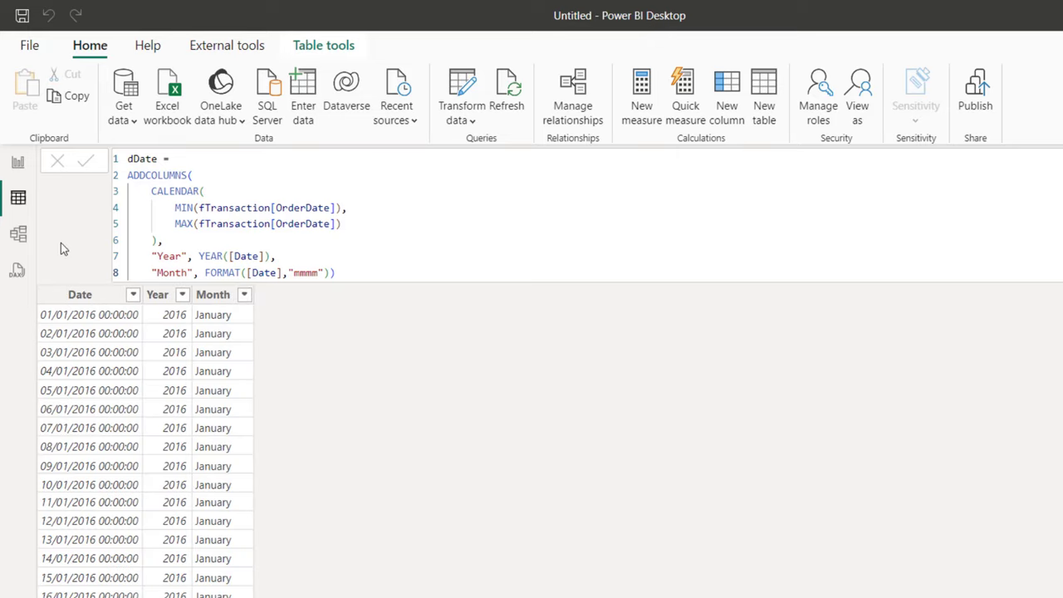
In Model view, link dDate[Date] to fTransaction[OrderDate] and save the relationship.
left_click(18, 234)
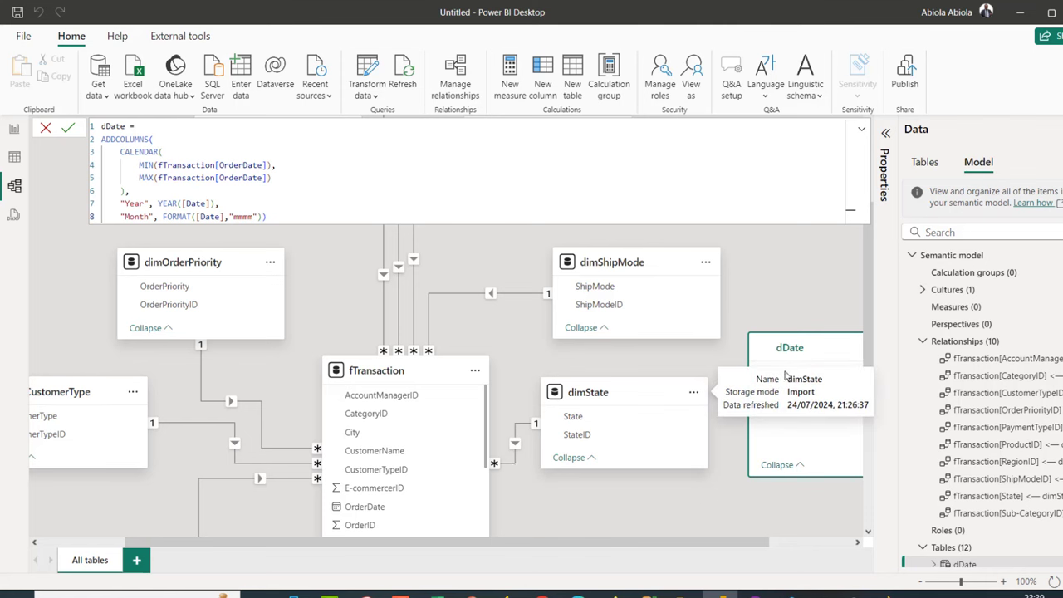
left_click_drag(780, 372, 372, 510)
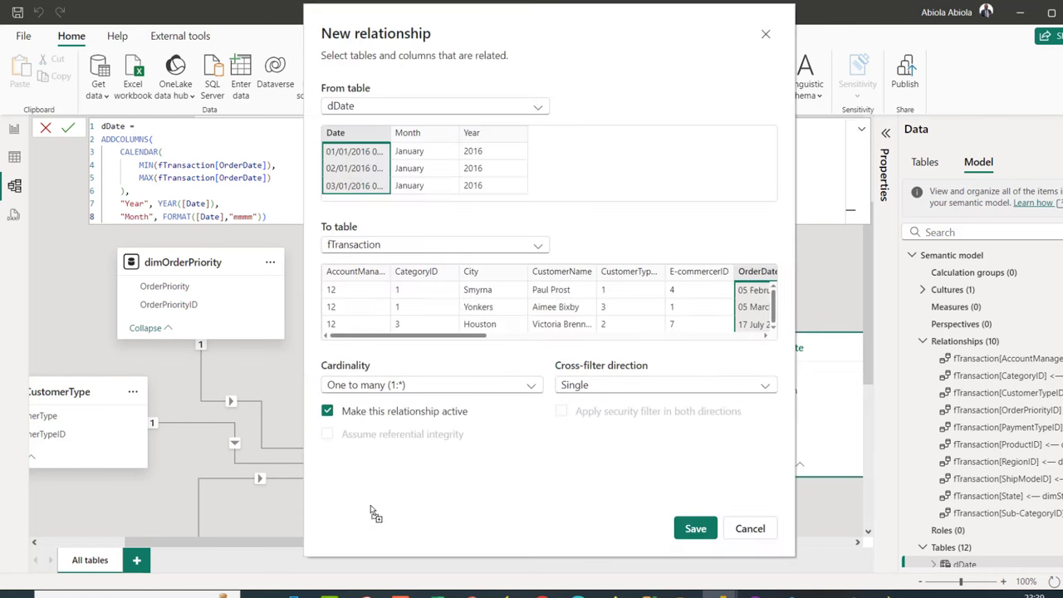
left_click(695, 530)
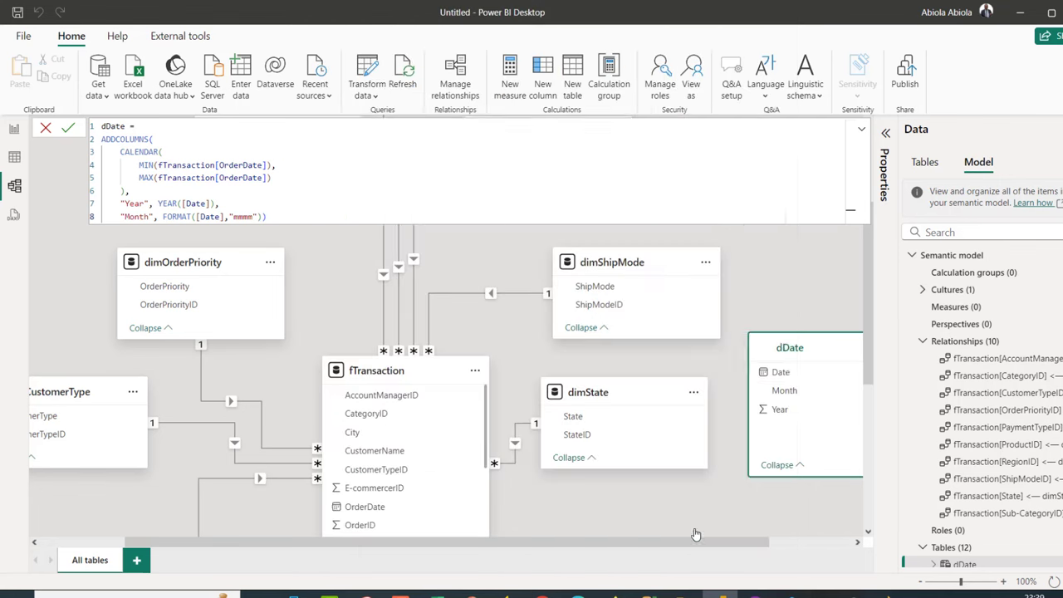
Place dDate's Month field on Page 2 as a slicer, then return to the dDate table data.
left_click(14, 134)
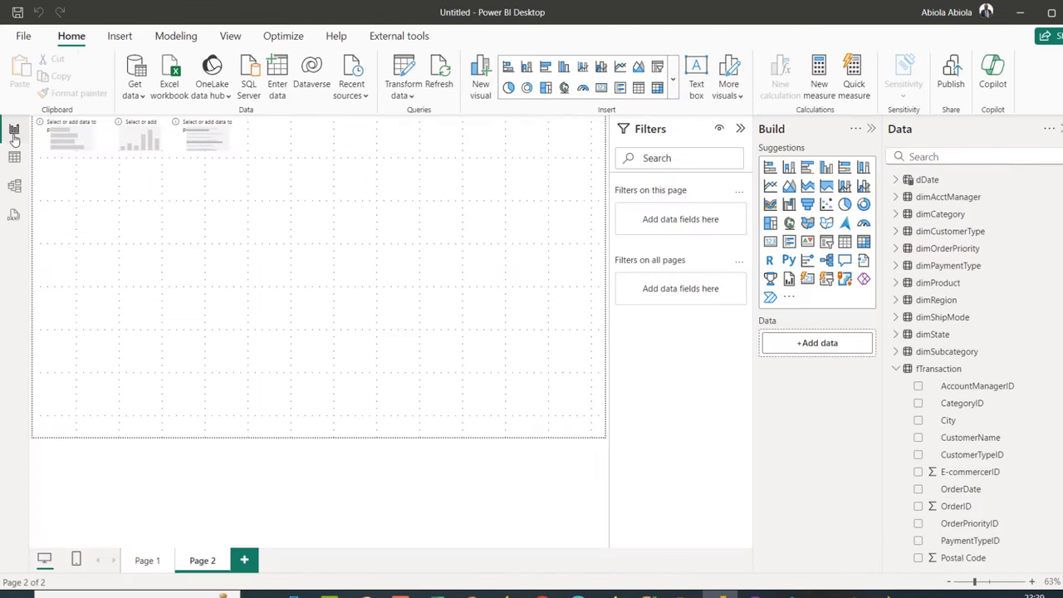
left_click(896, 179)
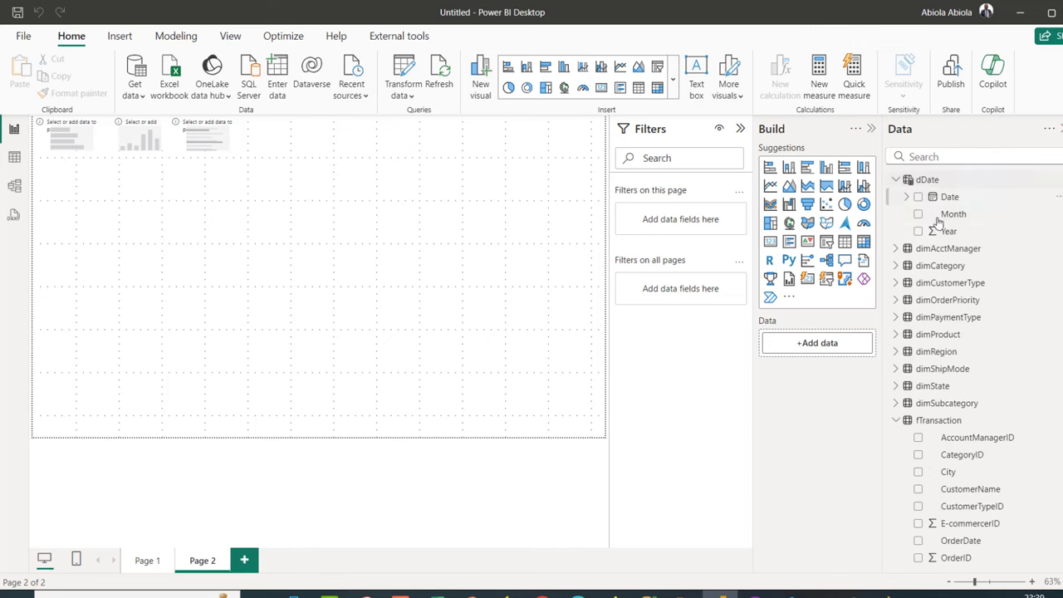
left_click_drag(953, 216, 263, 214)
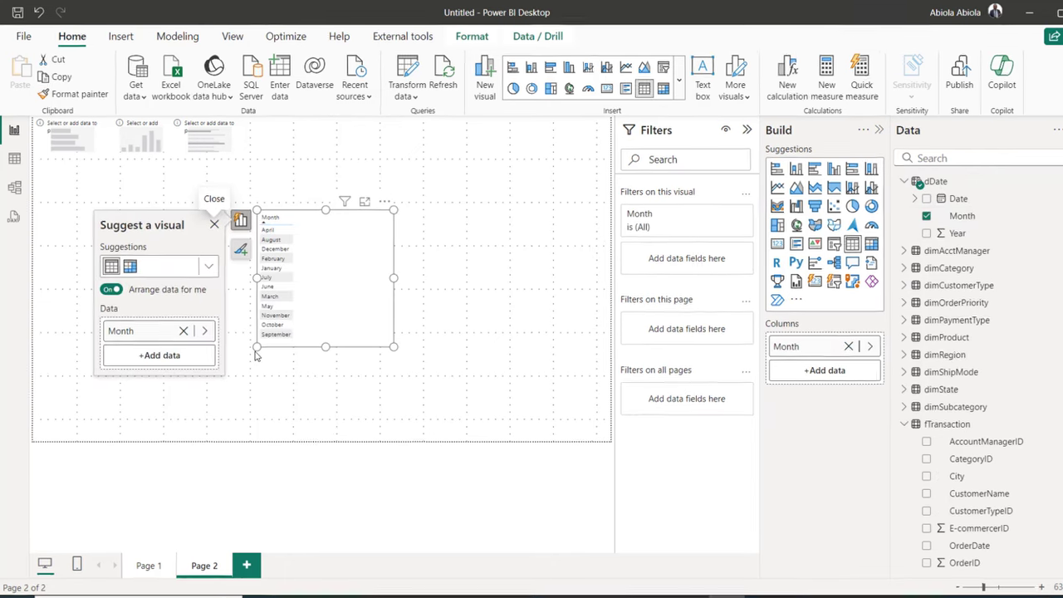
left_click(256, 355)
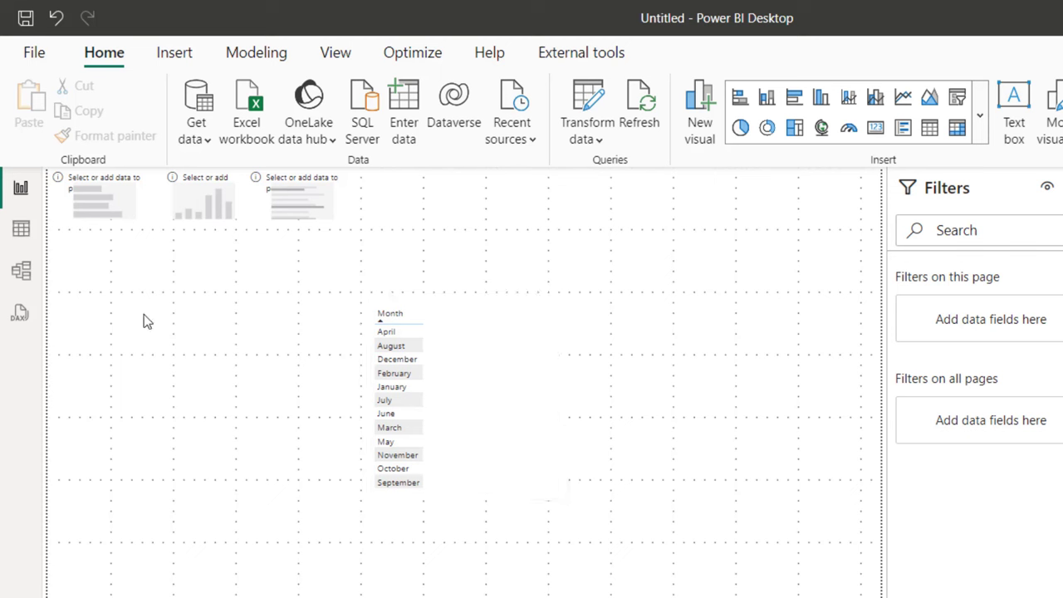
left_click(21, 230)
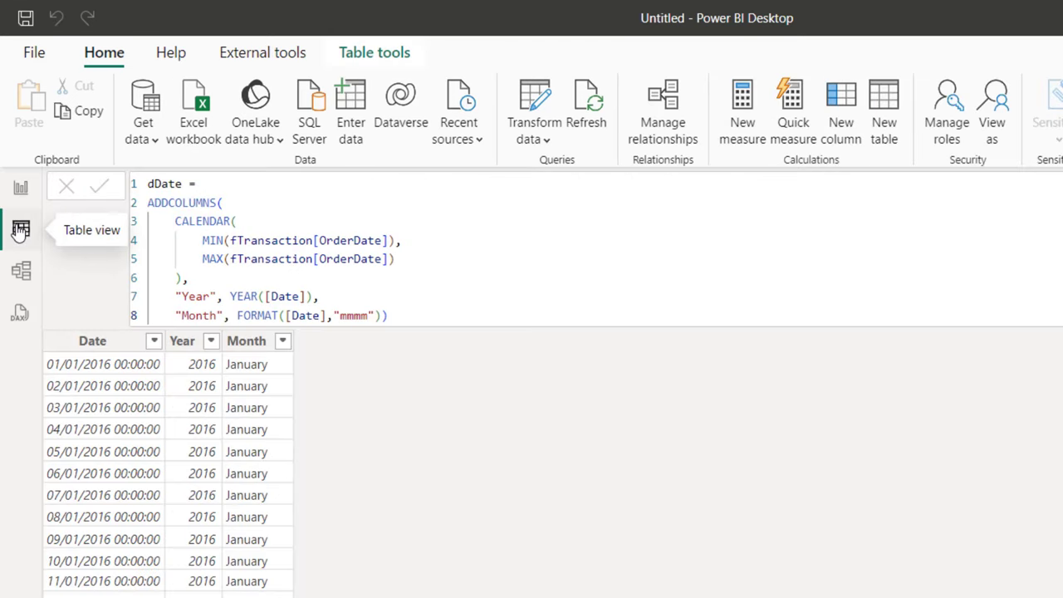
Extend the dDate formula with "Month Number", MONTH([Date]) and commit it.
left_click(406, 316)
key("BackSpace")
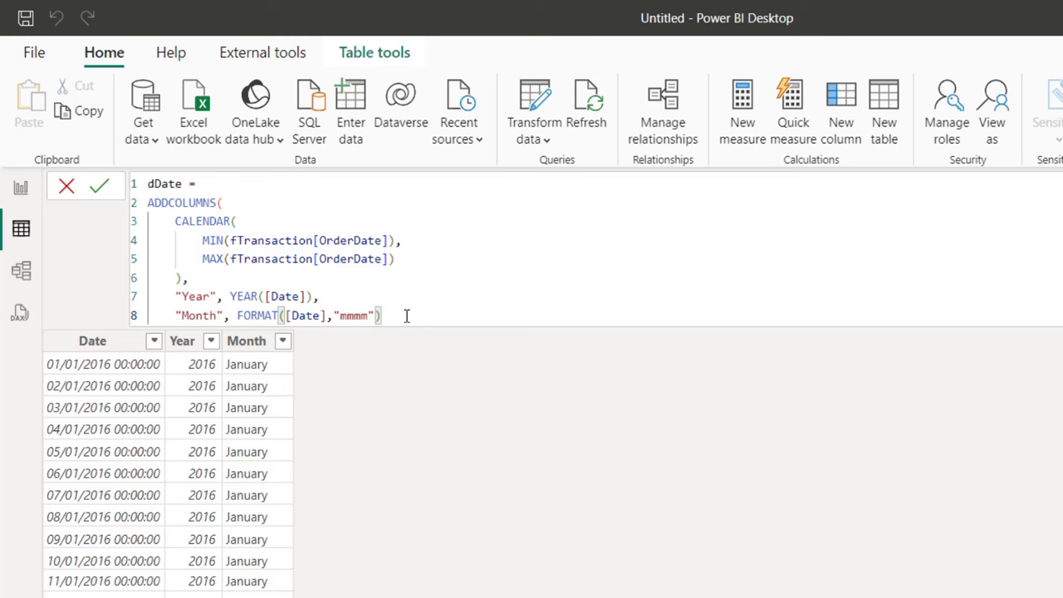
type(",")
type("\"Month ")
type("Number")
type("\", mont")
type("h")
key("Tab")
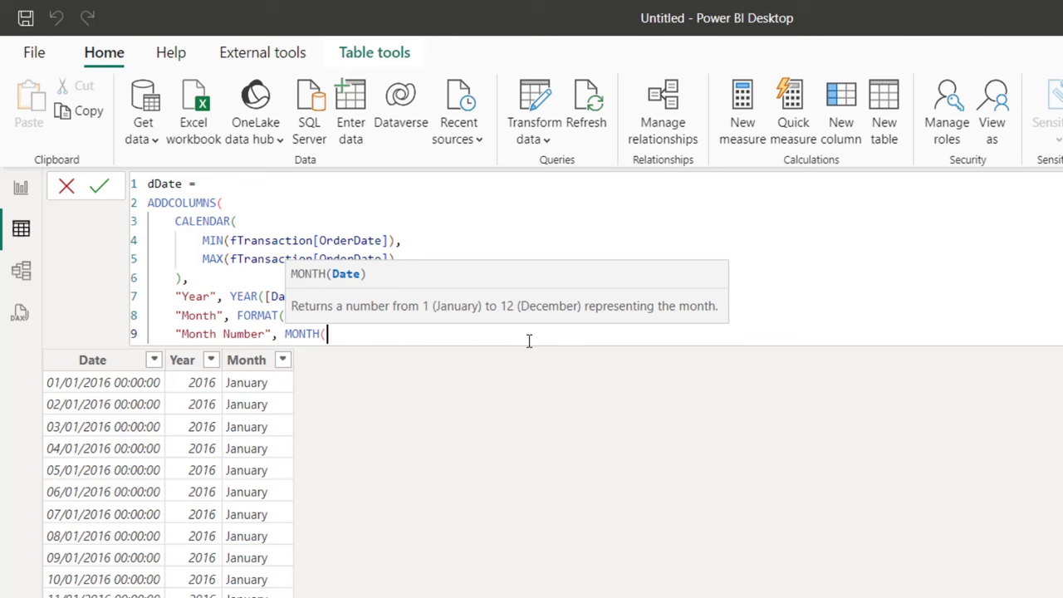
type("[Date])")
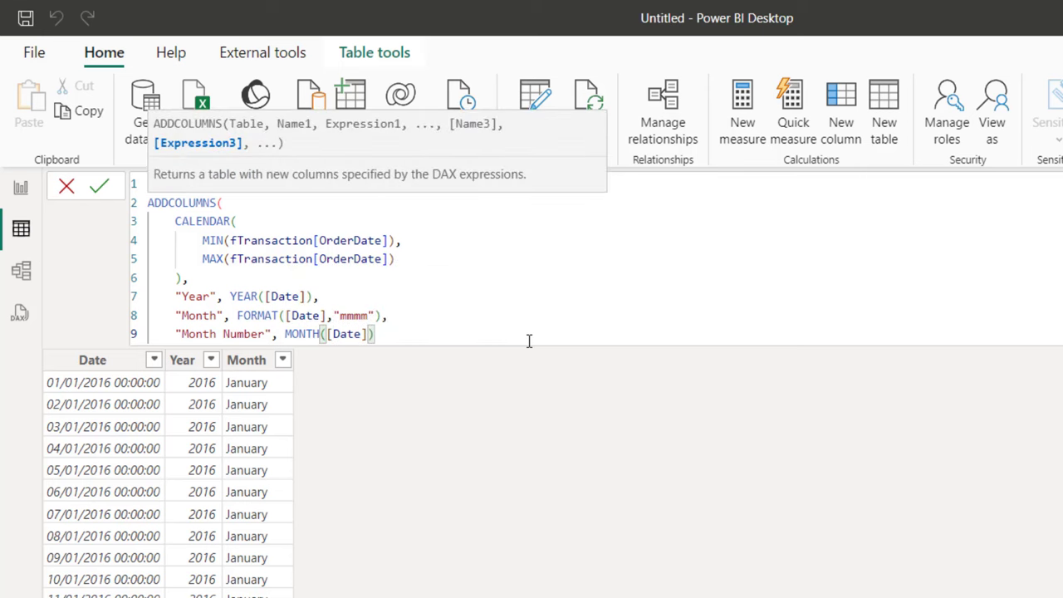
type(")")
key("Return")
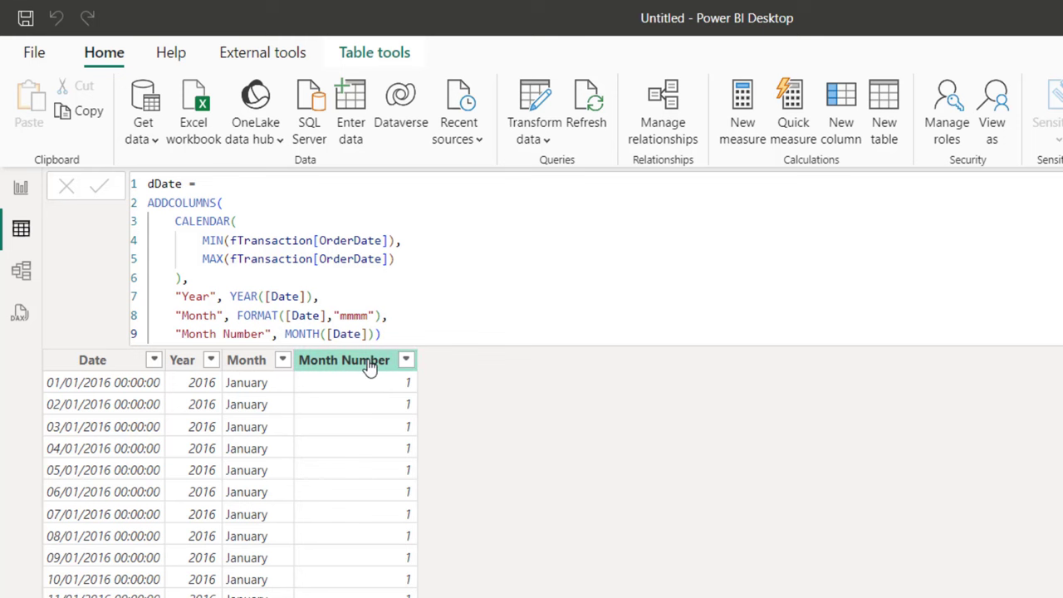
Sort the Month column by Month Number and confirm the slicer lists January to December.
left_click(257, 369)
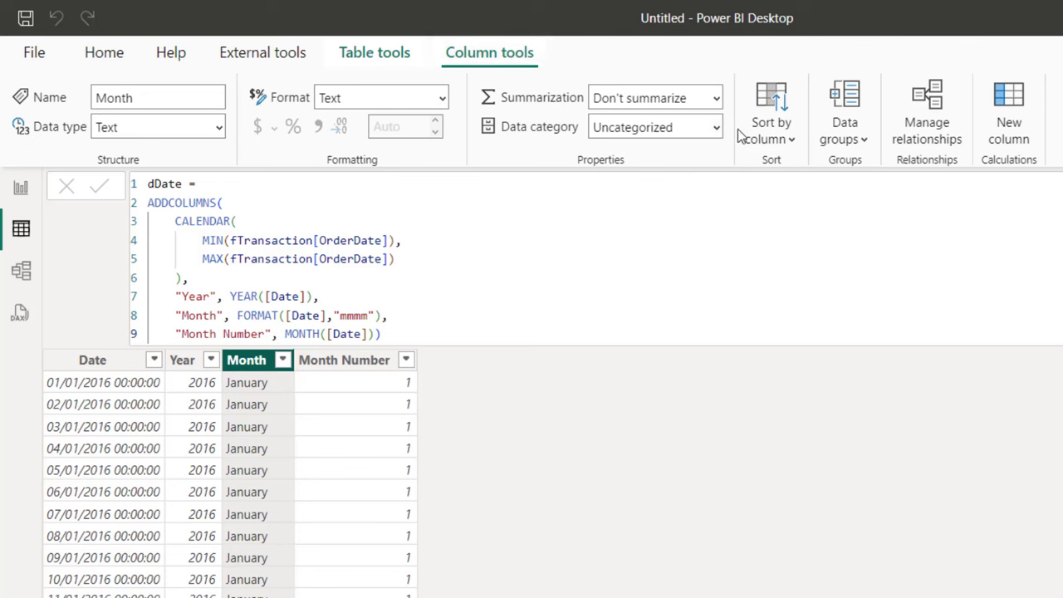
left_click(779, 139)
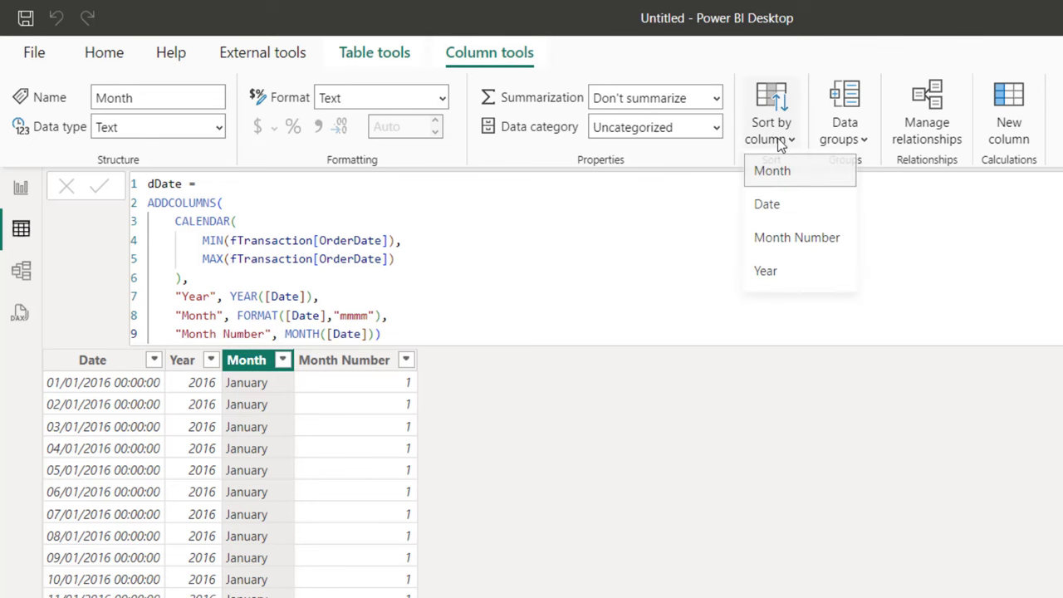
left_click(811, 248)
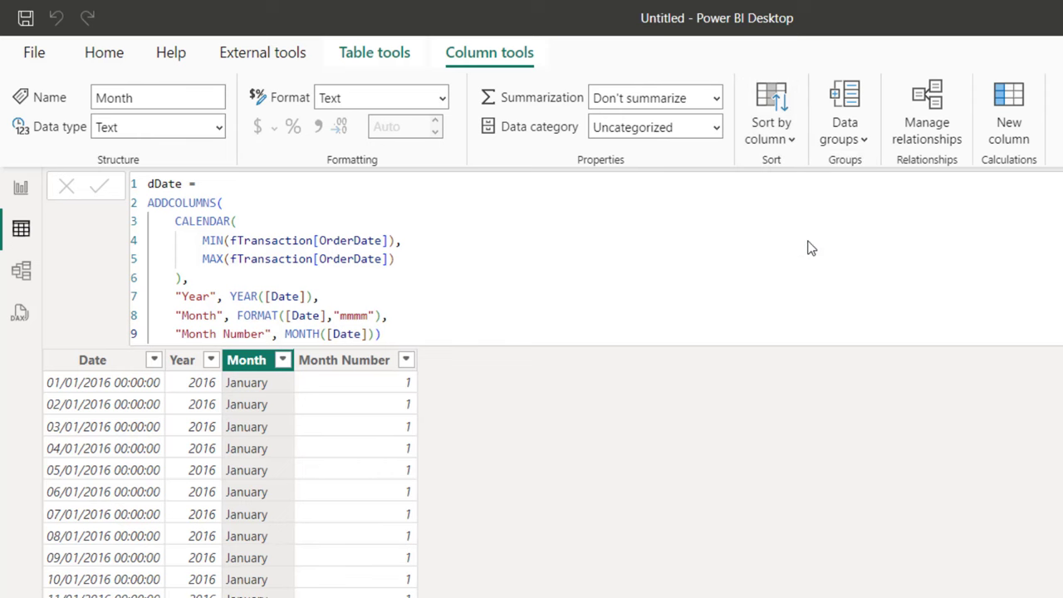
left_click(21, 190)
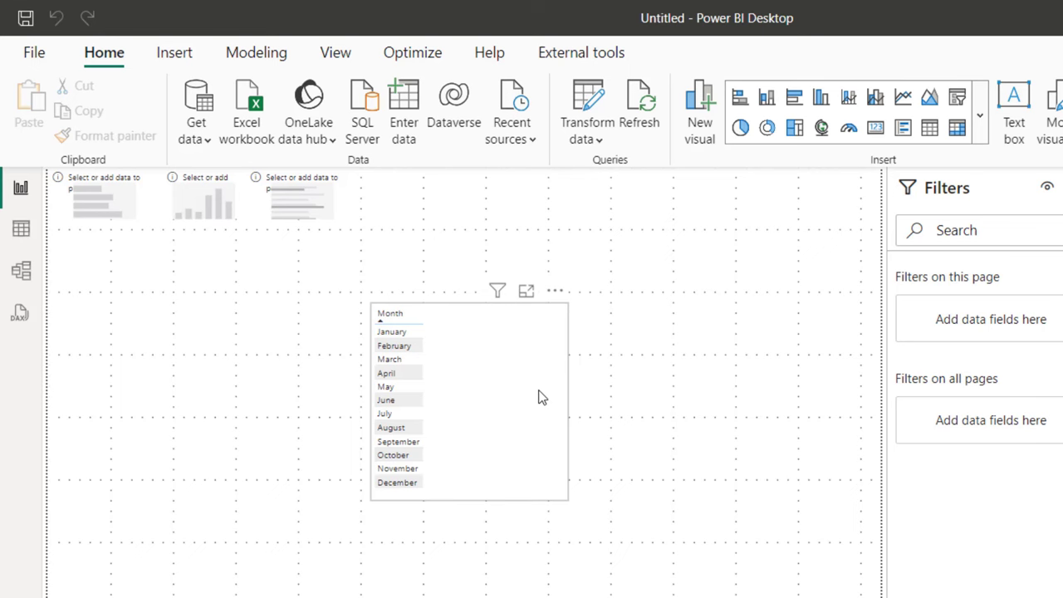
left_click(21, 230)
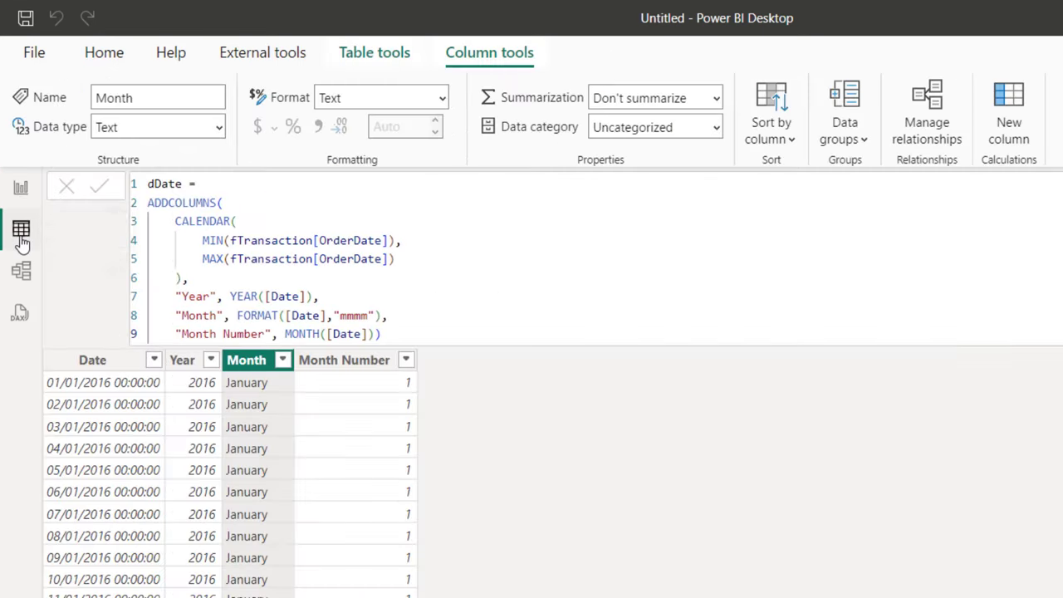
Append a "Weekday" column as FORMAT([Date],"dddd") to the dDate formula.
left_click(393, 333)
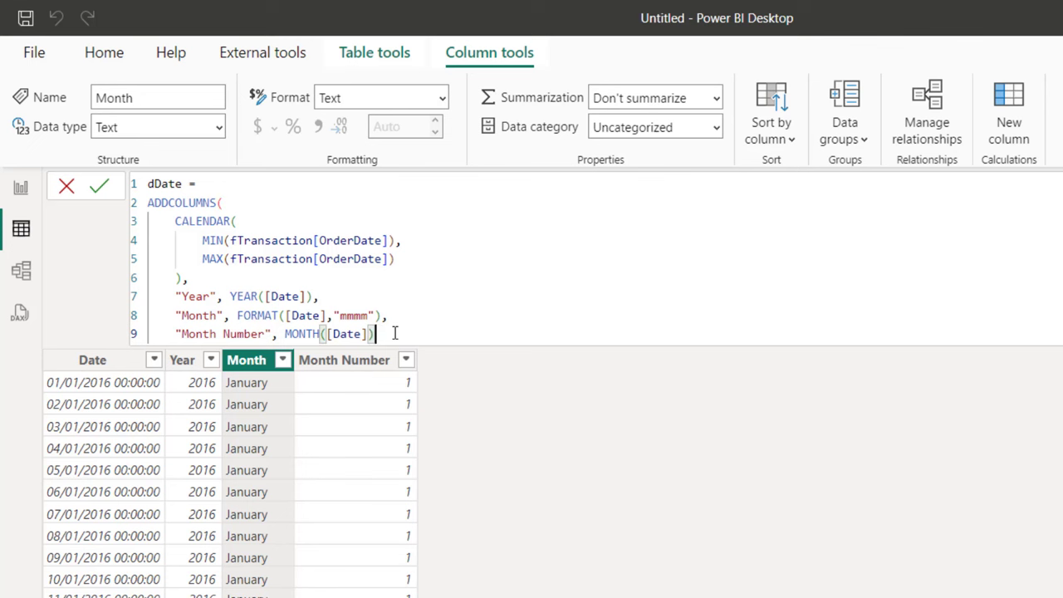
type(",")
key("Return")
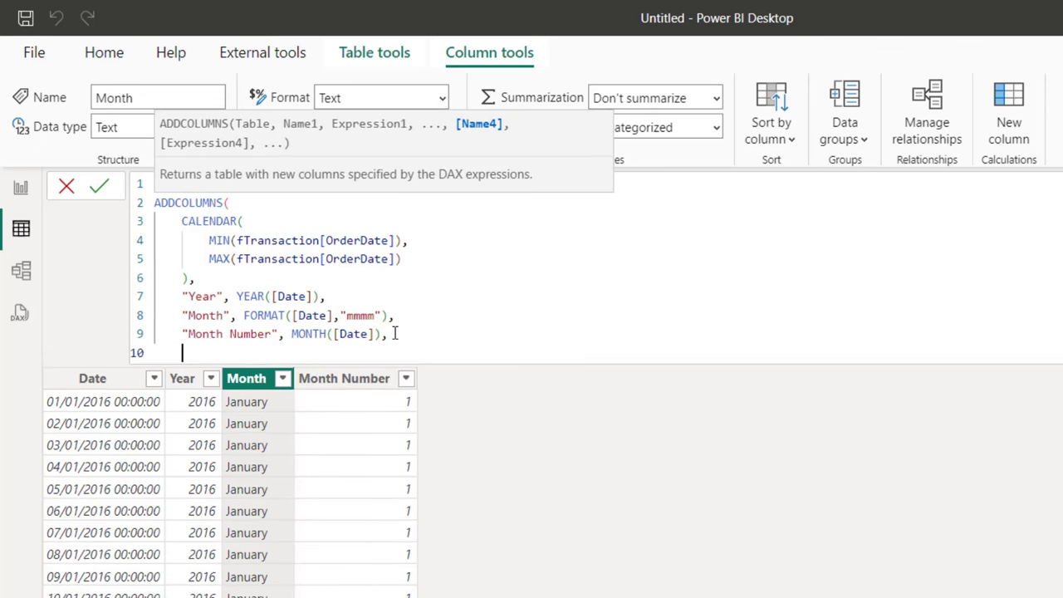
type("\"Weekday\", ")
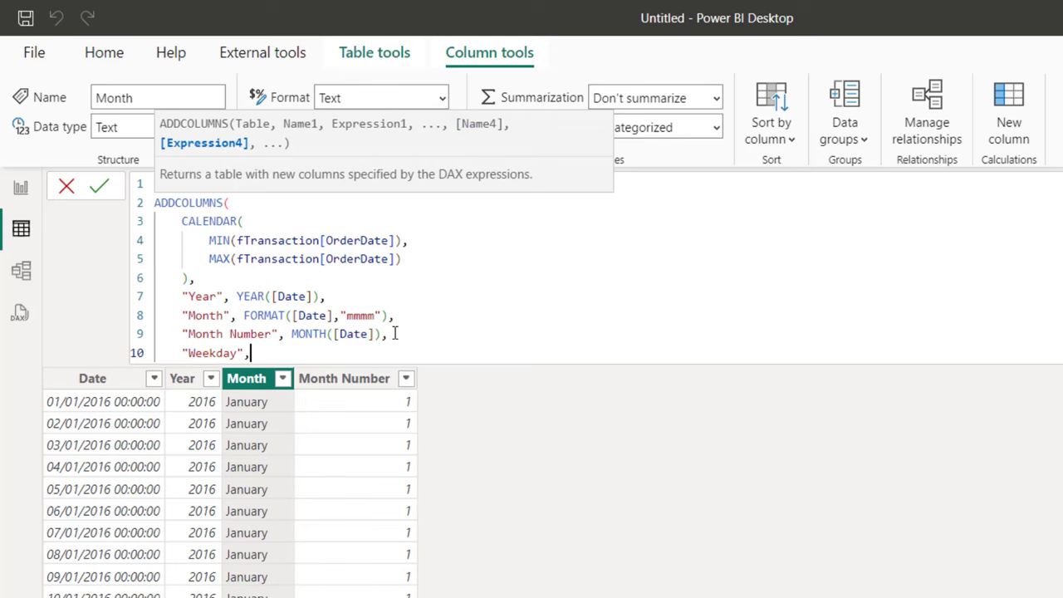
type("form")
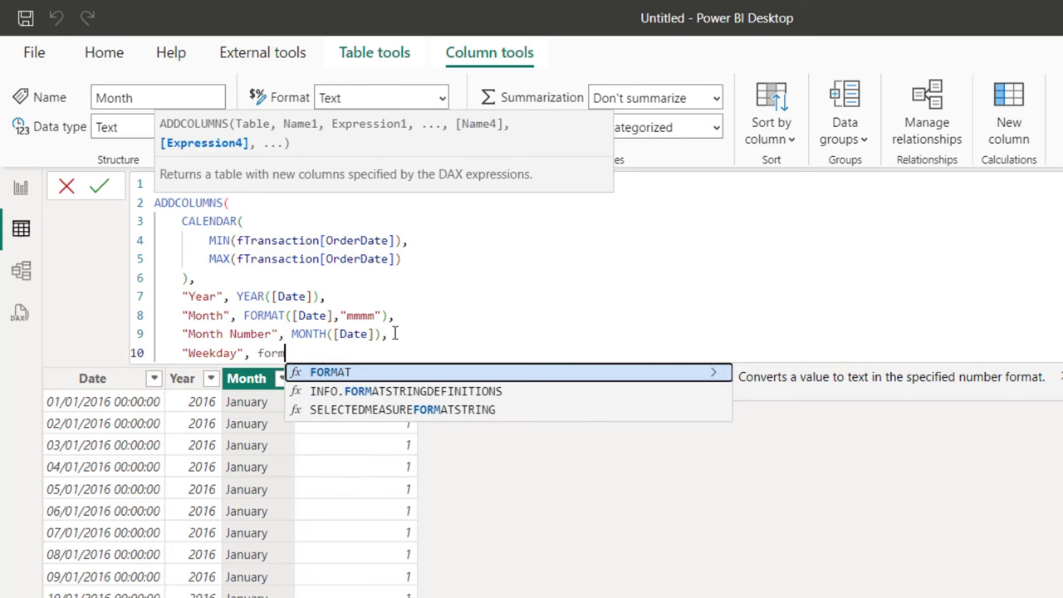
key("Tab")
type("[")
key("Tab")
type(",")
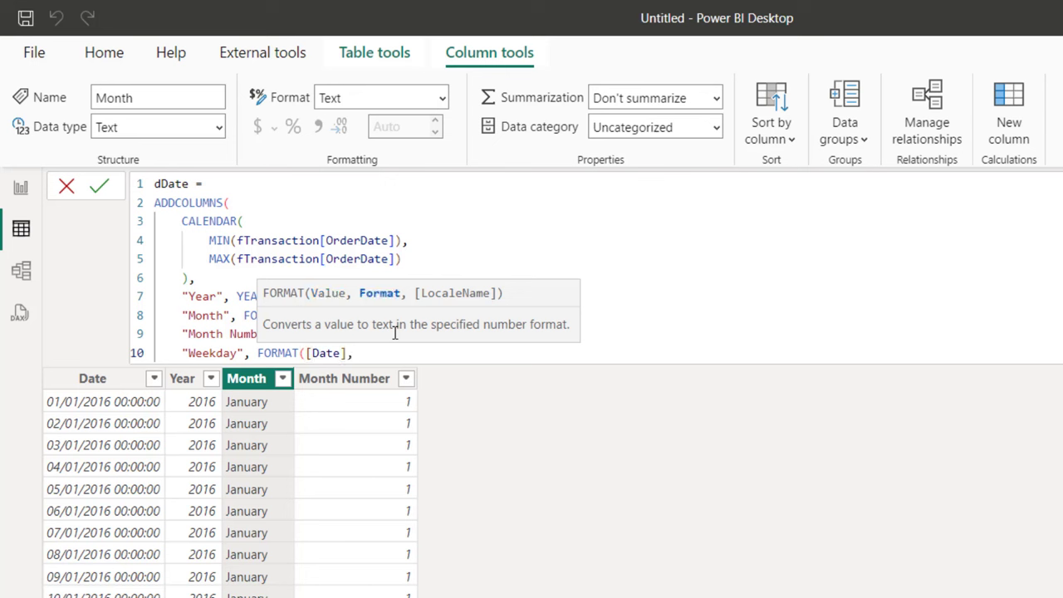
type("\"dddd\")")
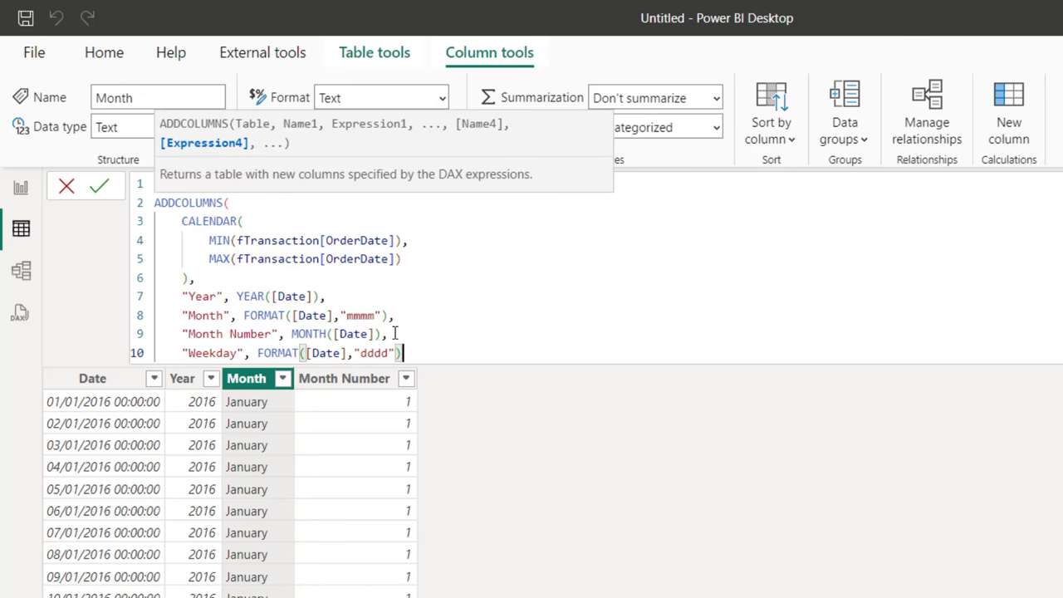
type(",")
key("Return")
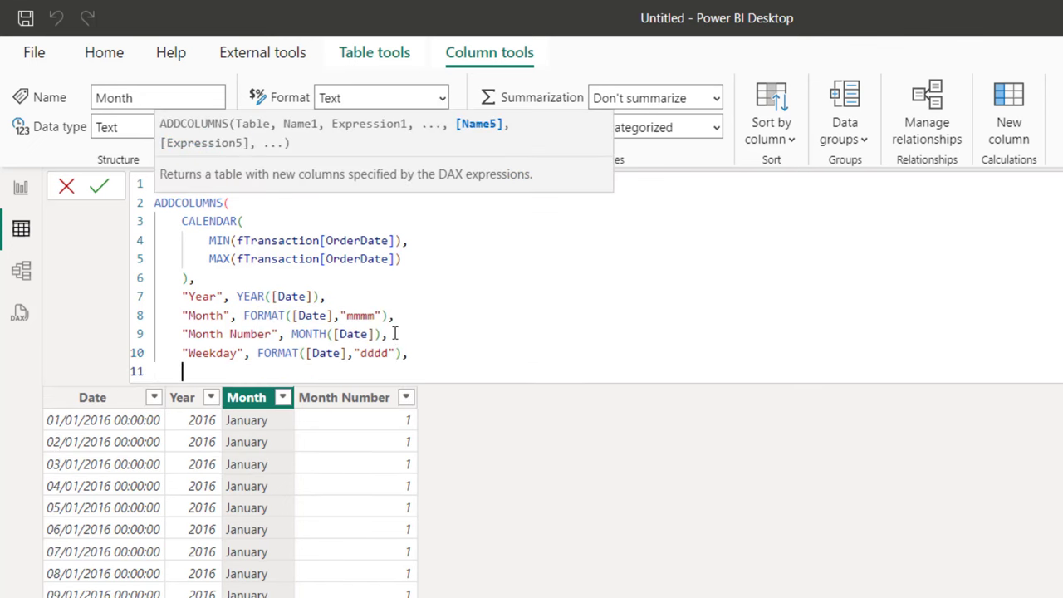
Append a "Weekday Number" column as WEEKDAY([Date],2), numbering Monday as 1.
type("\"Weekday")
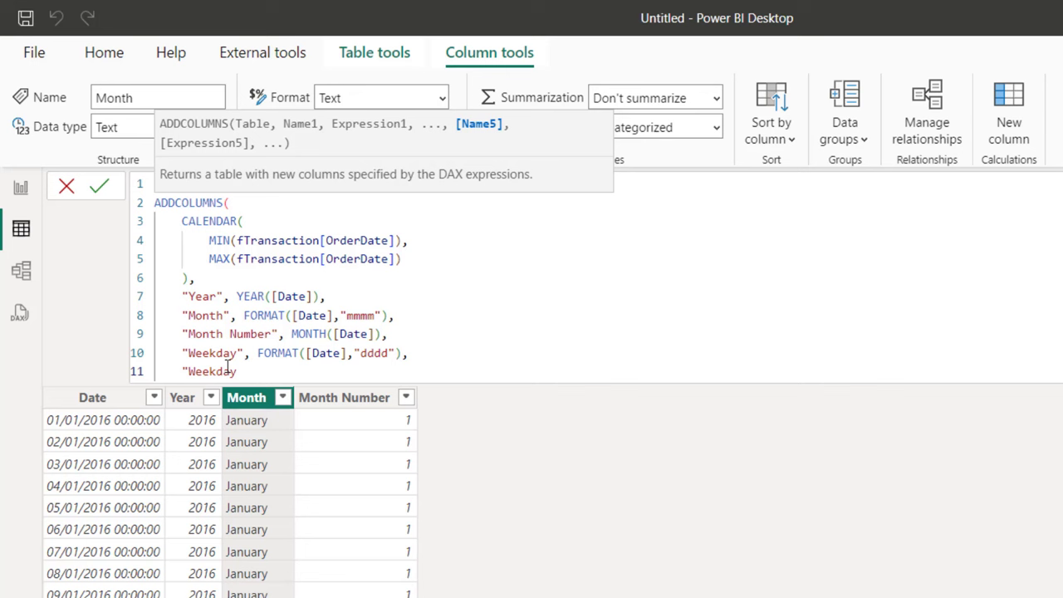
type(" Number\", ")
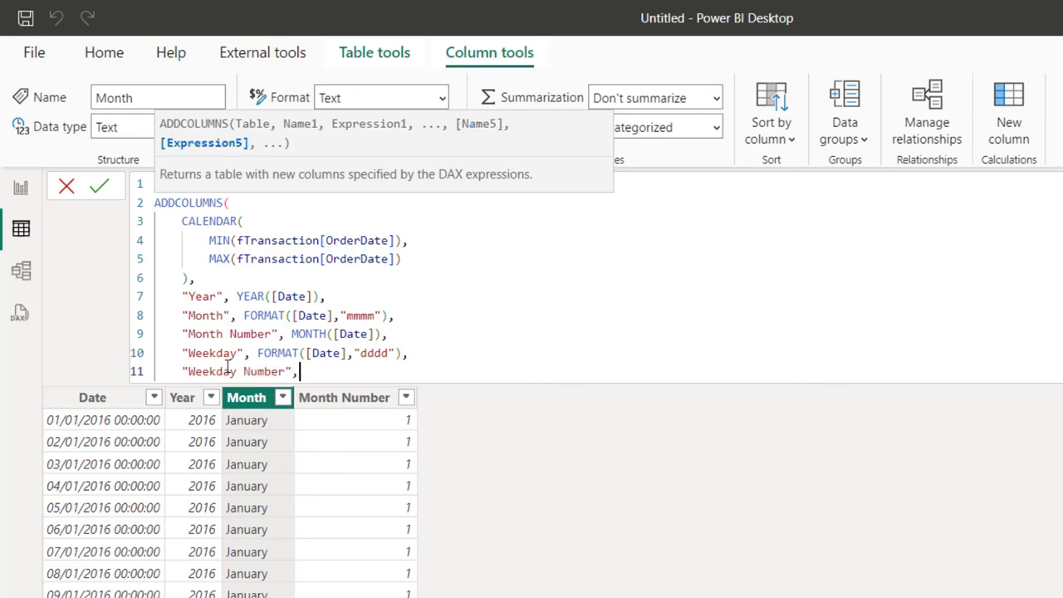
type("wee")
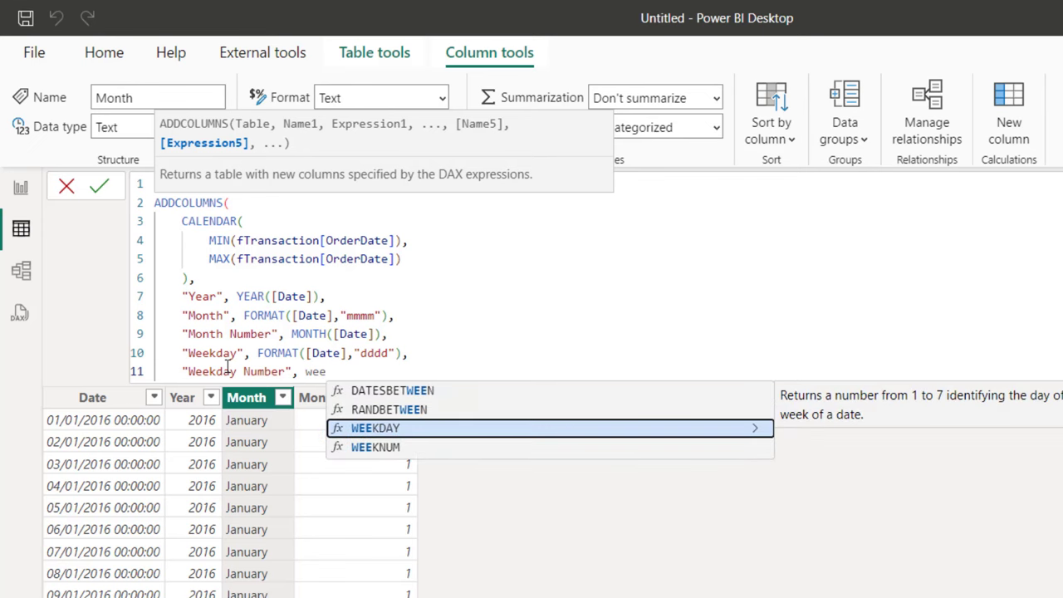
key("Tab")
type("([")
key("Tab")
type(",")
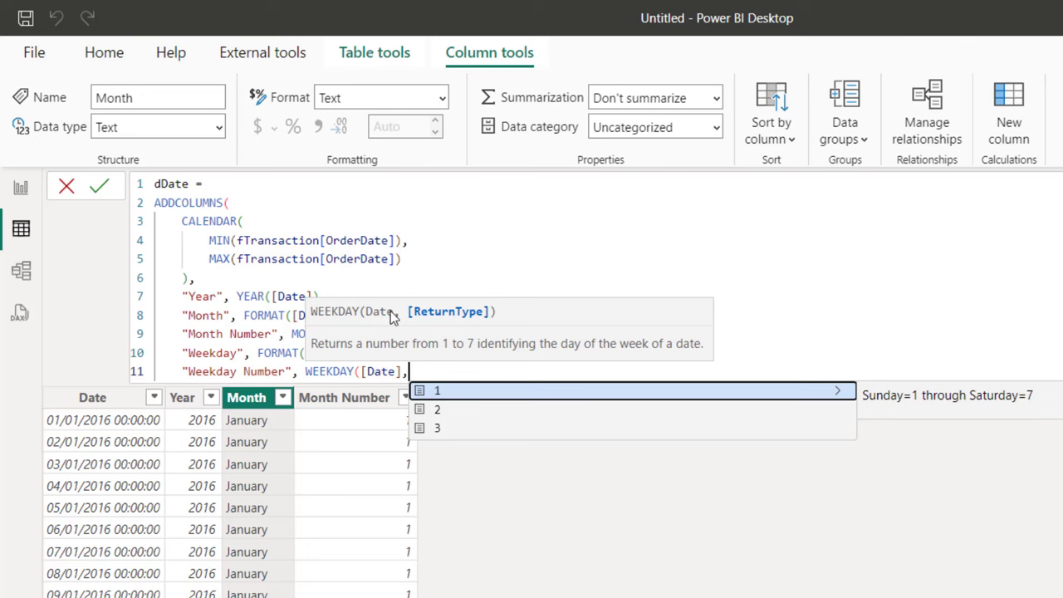
key("Down")
key("Tab")
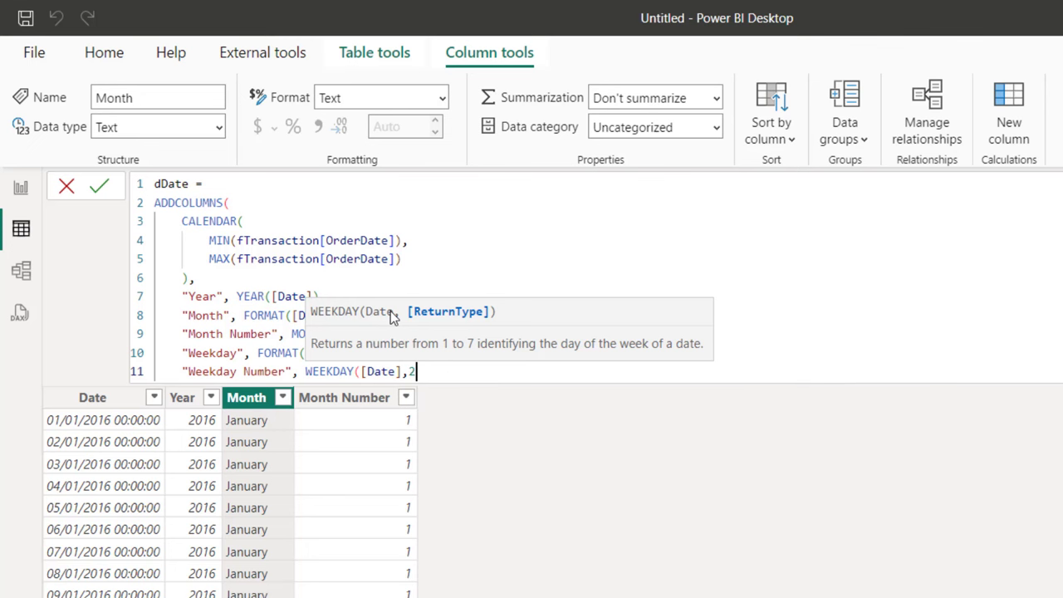
type(")")
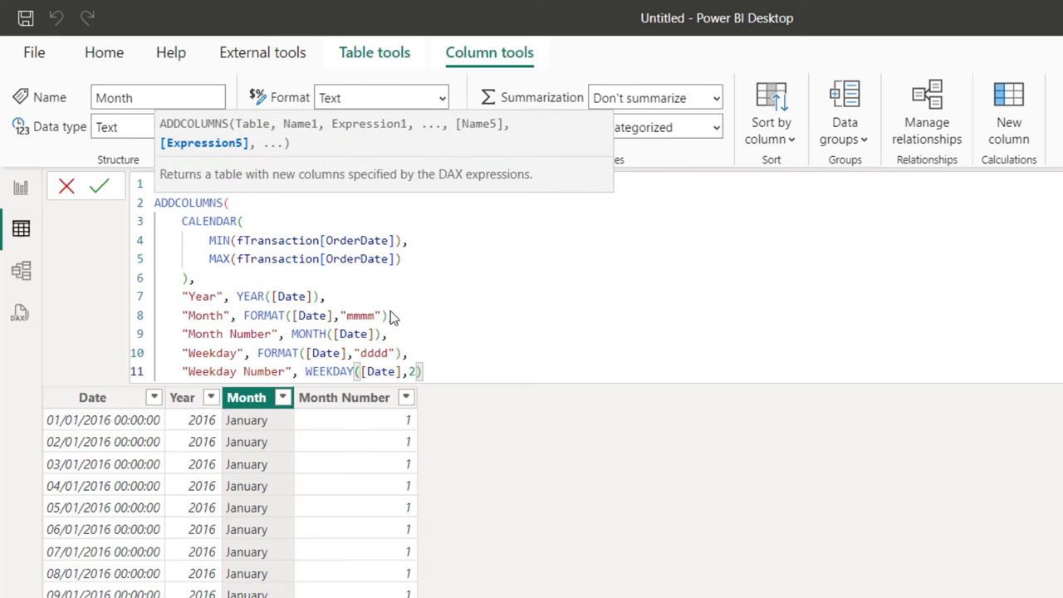
type(",")
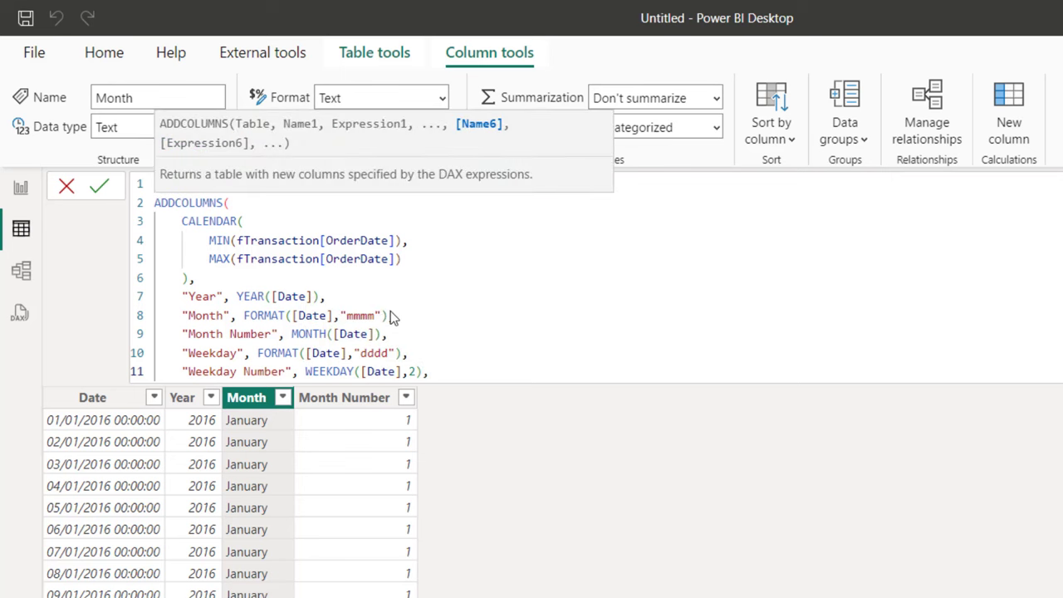
key("Return")
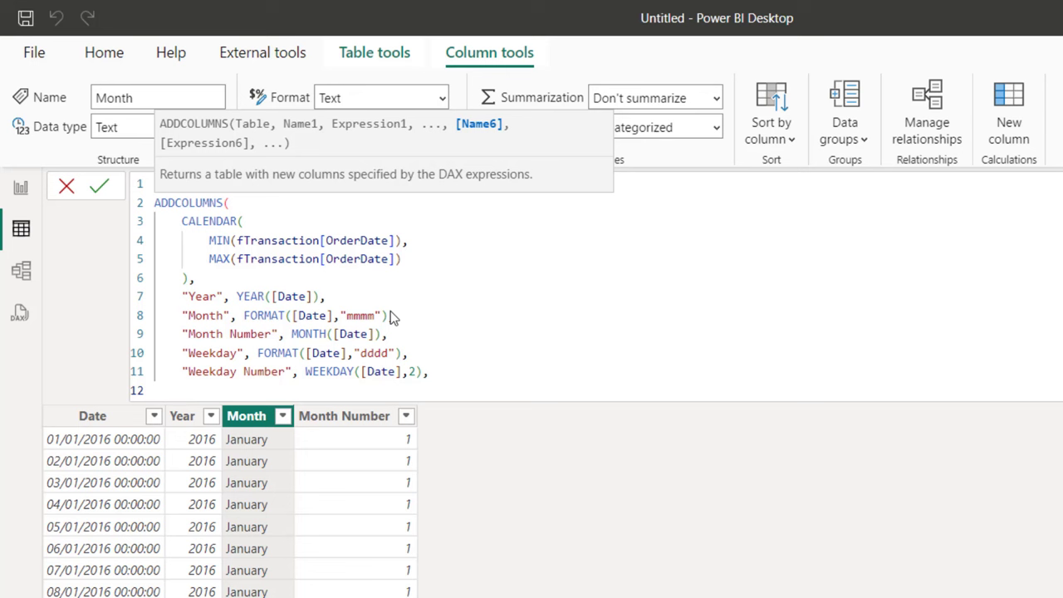
Append a "Quarter" column defined as QUARTER([Date]) to the dDate formula.
type("\"Quarter\", quart")
key("Tab")
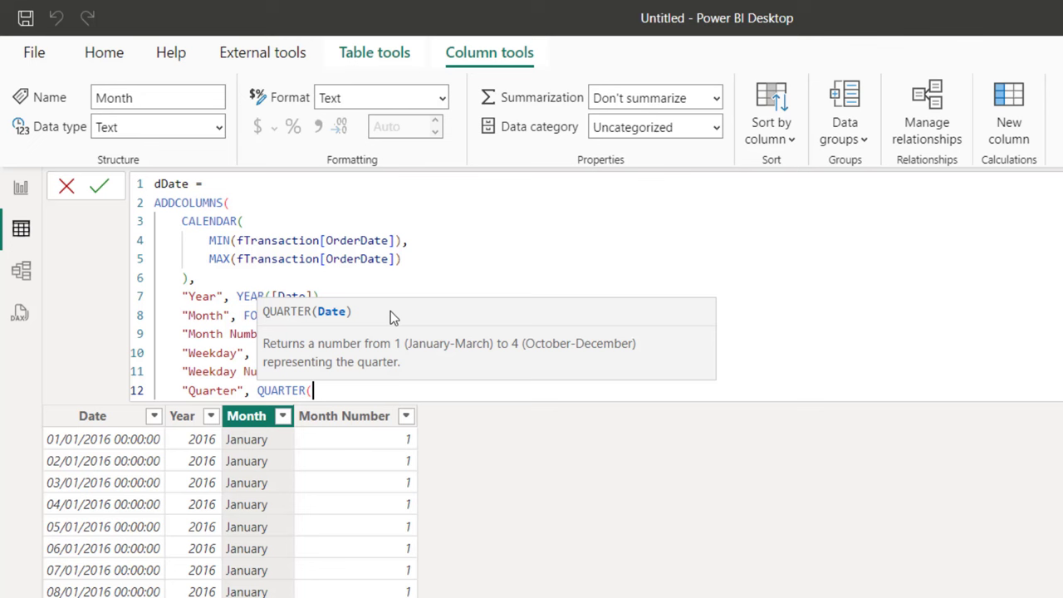
type("[")
key("Tab")
type("),")
key("shift+Return")
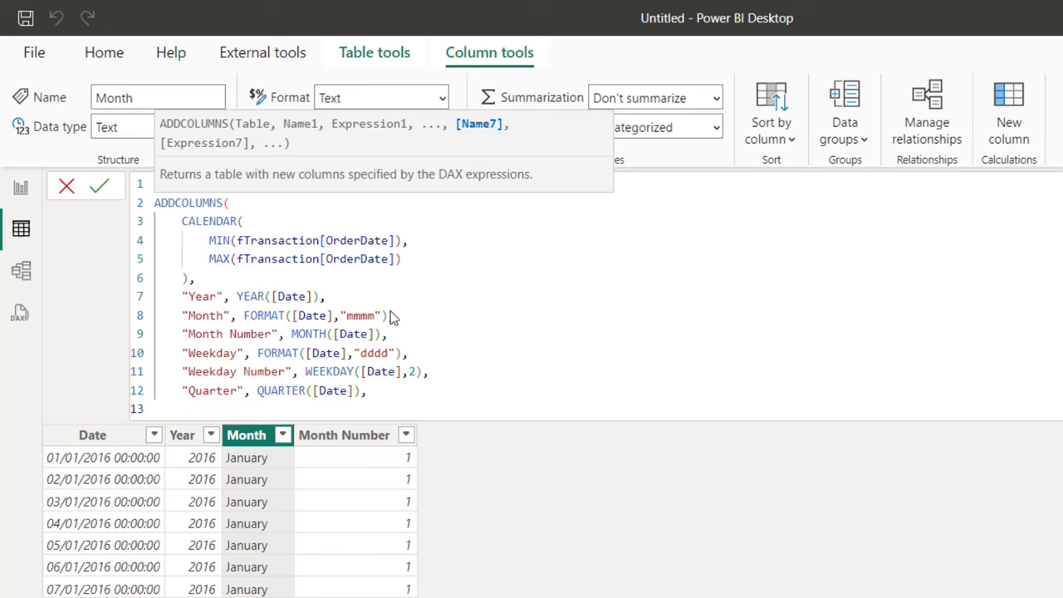
Write "Fiscal Quarter" as IF(QUARTER([Date]) = 1, 4, QUARTER([Date]) - 1).
type("\"Fiscal Quarter\"")
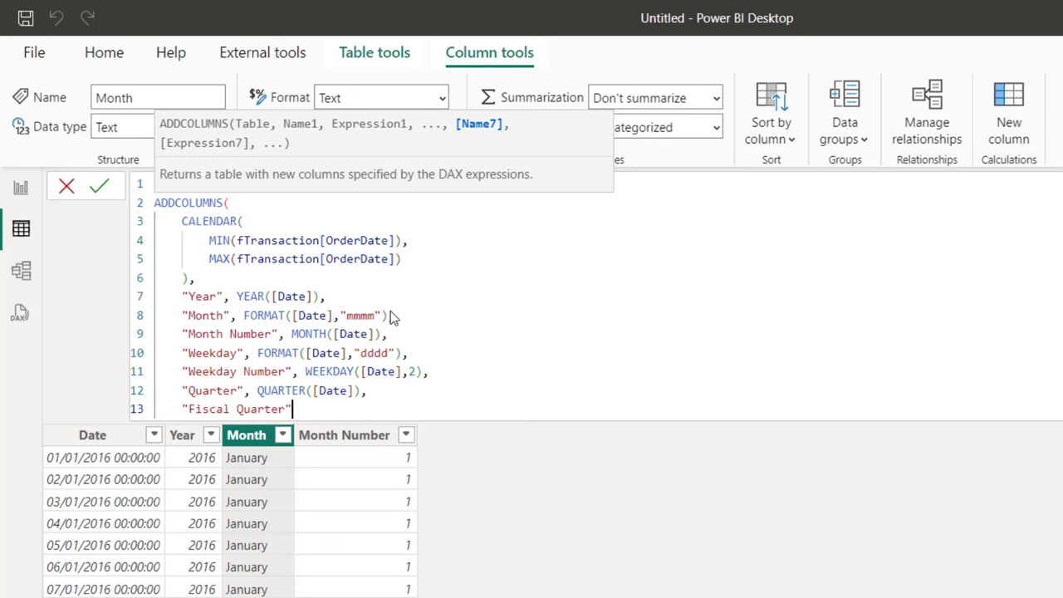
type(",")
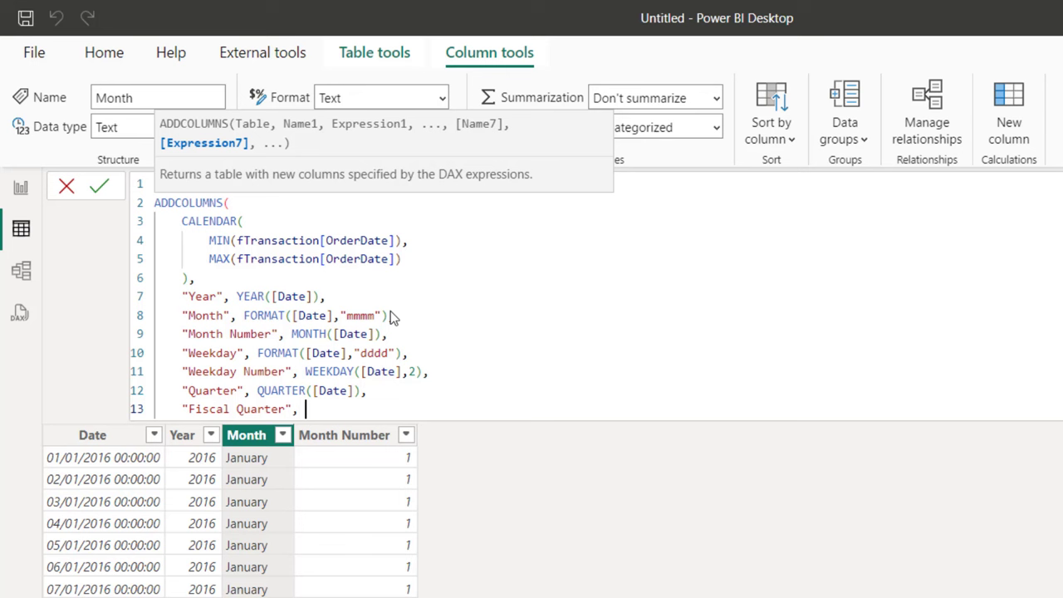
type("if")
key("Tab")
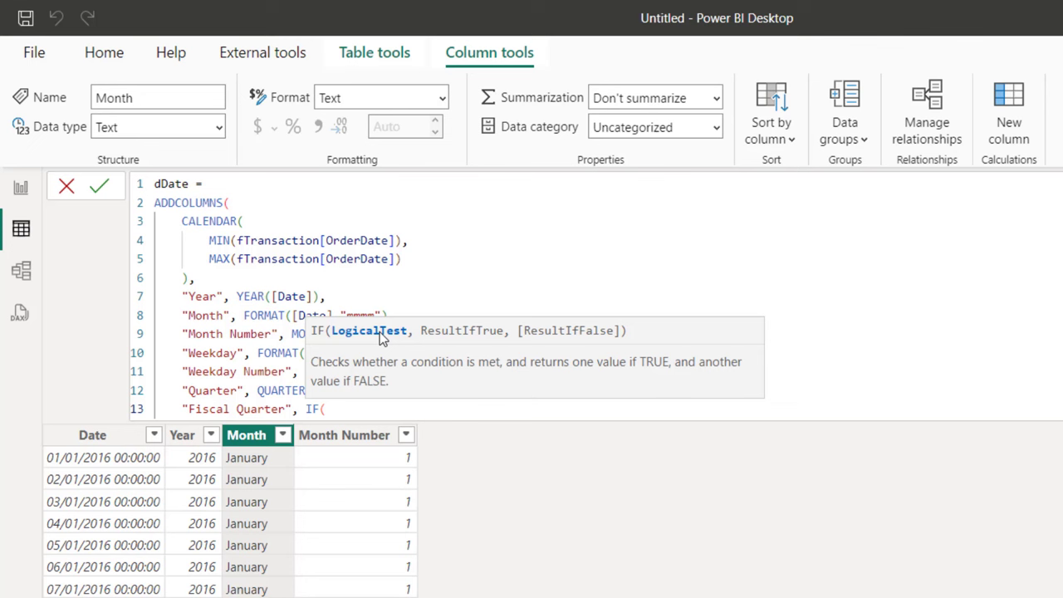
type("quart")
key("Tab")
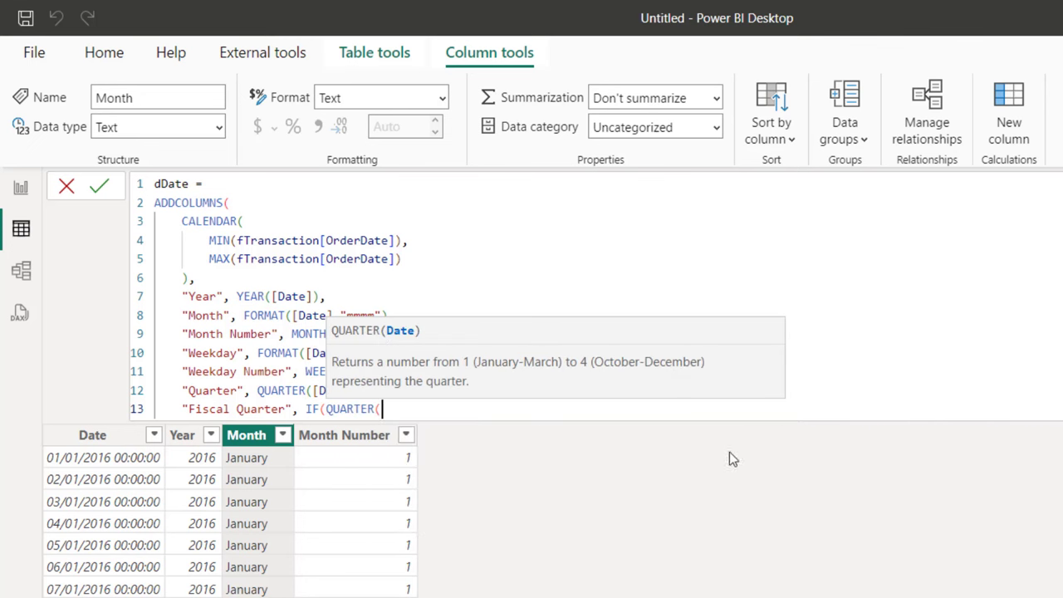
type("[")
key("Tab")
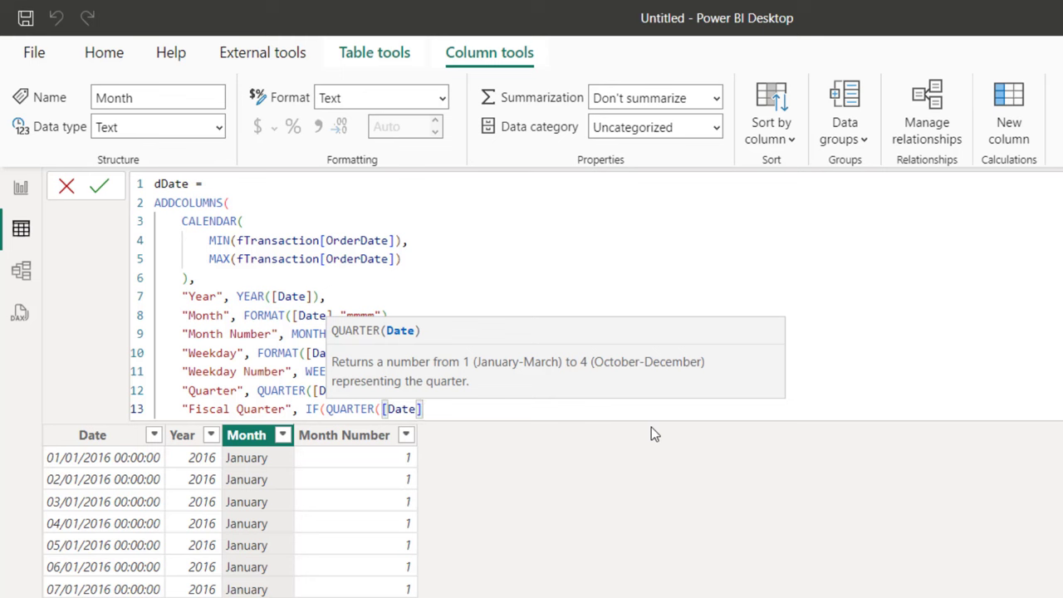
type(") = ")
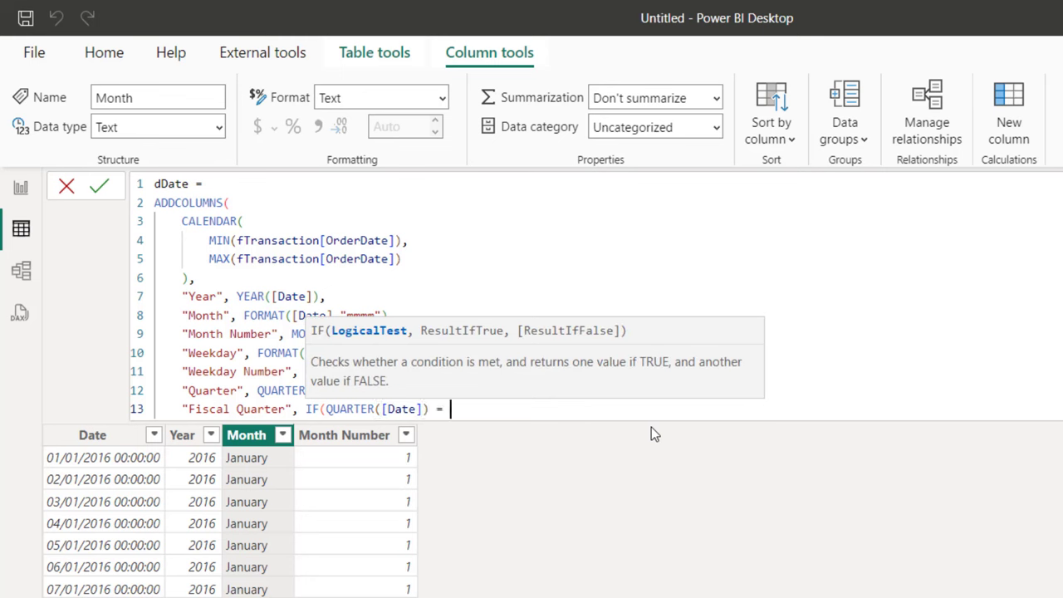
type("1,")
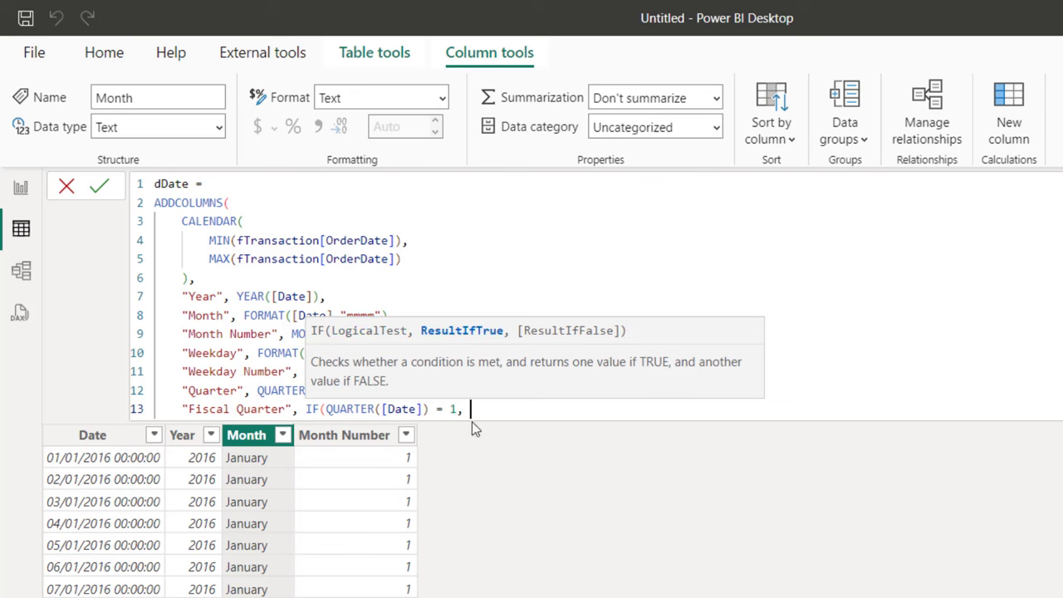
type("4, ")
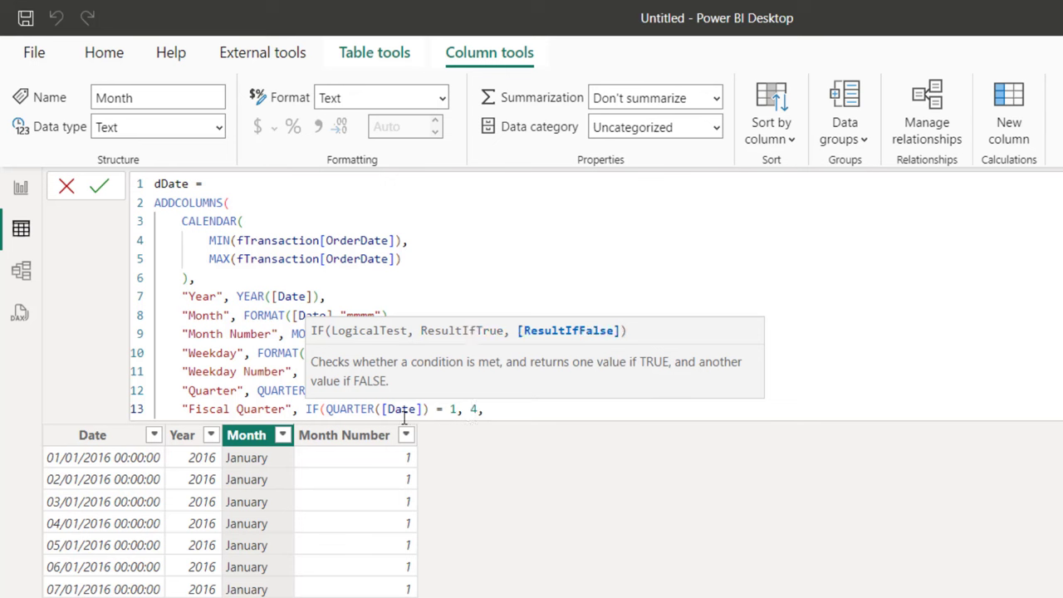
type("QUARTER(")
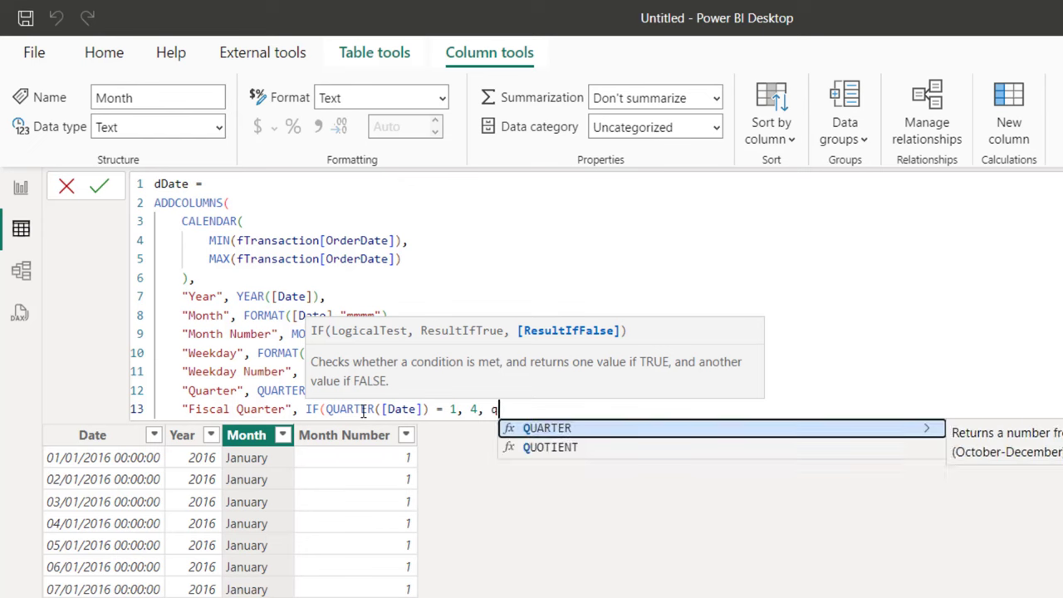
type("[Date])")
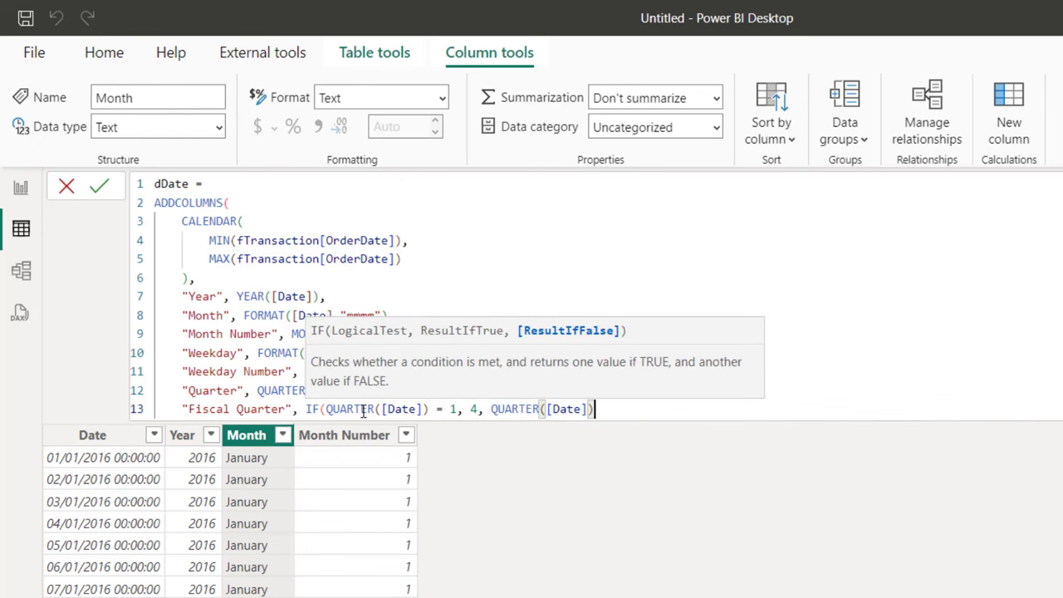
type(" - 1")
type("),")
Start a "Fiscal Year" column line and paste in the QUARTER([Date]) = 1 condition.
key("shift+Return")
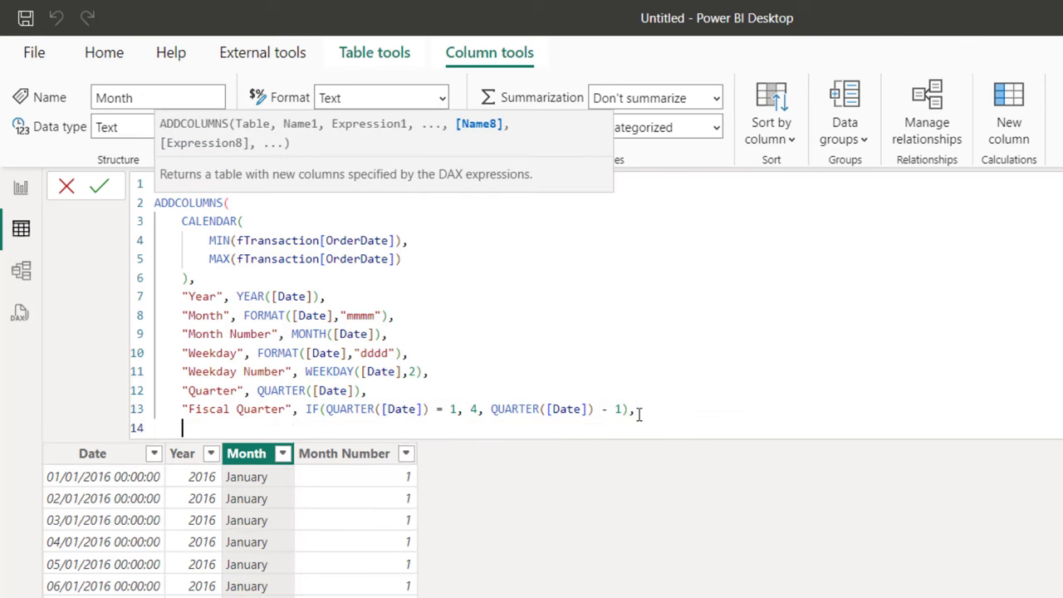
type("\"Fiscal Year\",")
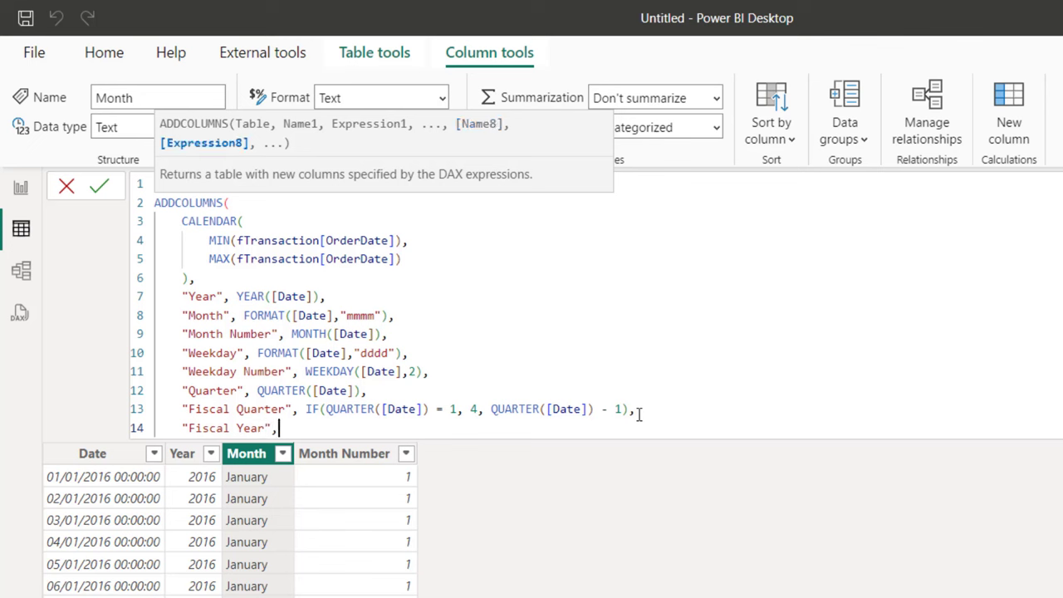
left_click_drag(305, 412, 465, 409)
key("ctrl+c")
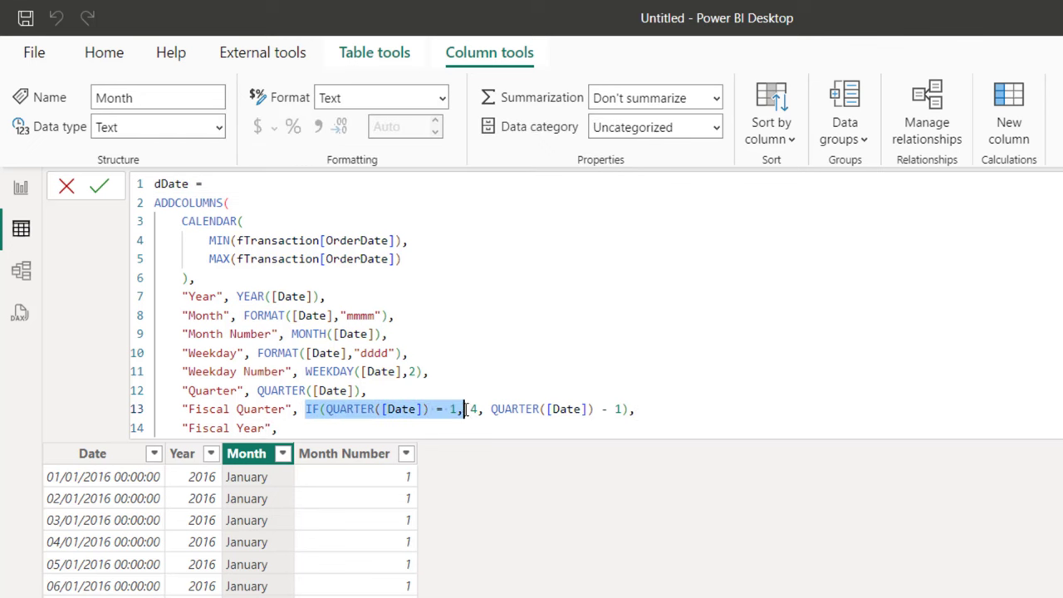
left_click(359, 430)
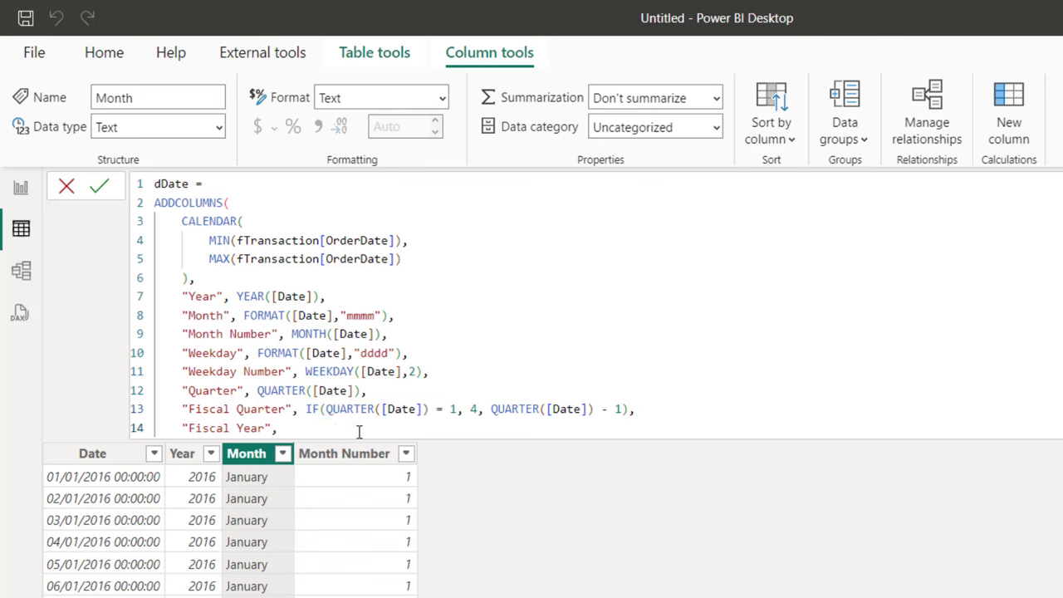
key("ctrl+v")
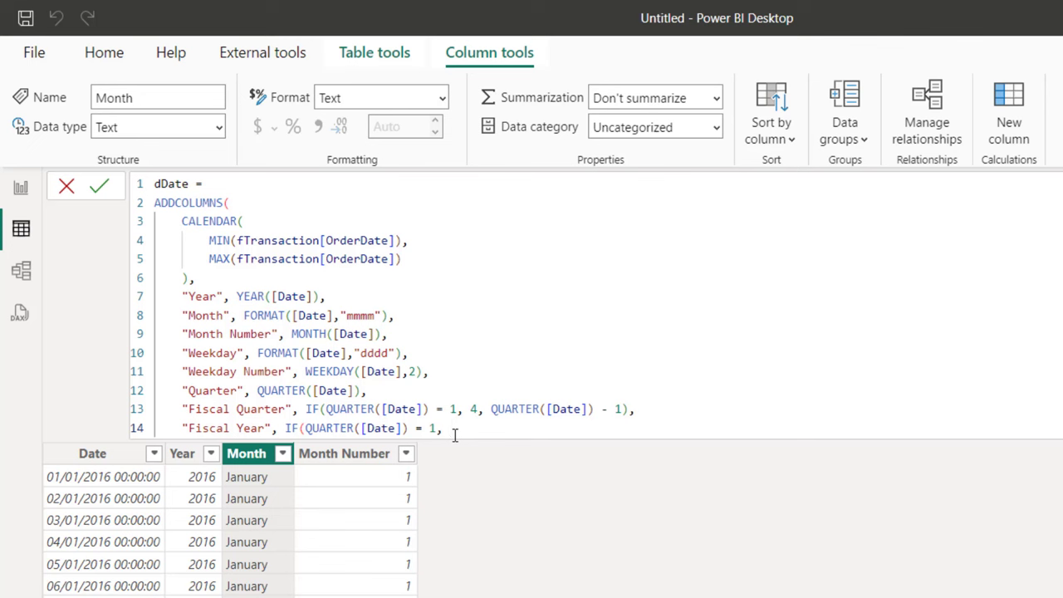
Complete Fiscal Year as IF(QUARTER([Date]) = 1, YEAR([Date]) - 1, YEAR([Date])).
type("yea")
key("Tab")
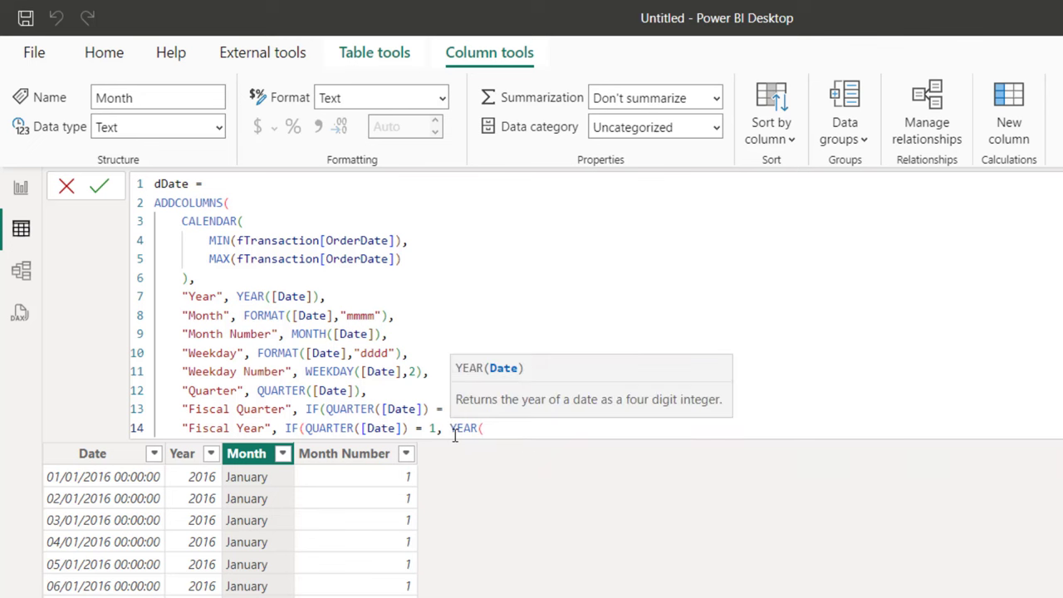
type("[")
key("Tab")
type(") - 1")
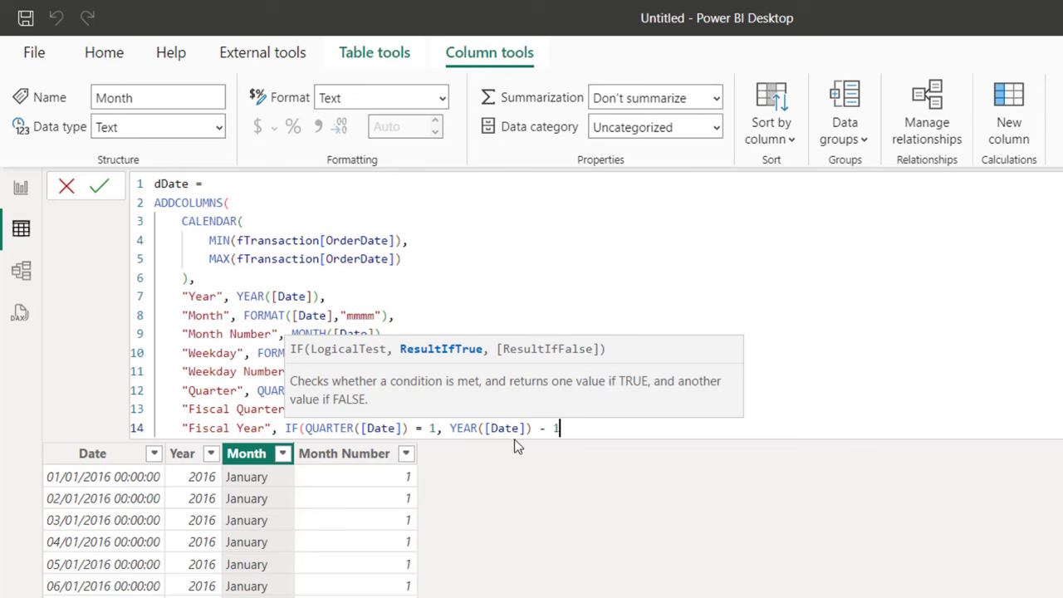
type(", ")
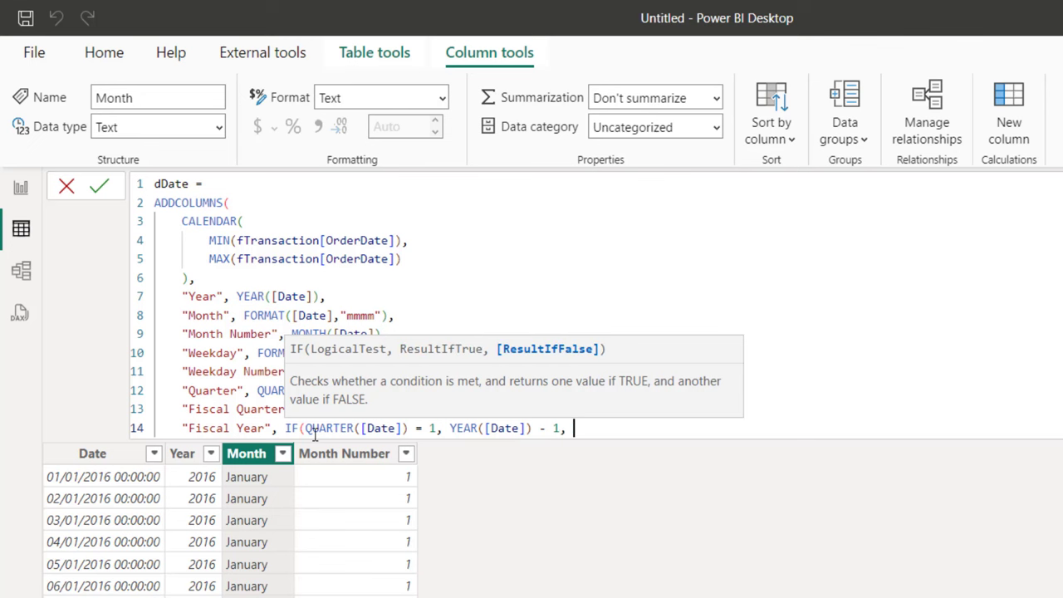
type("YEAR(")
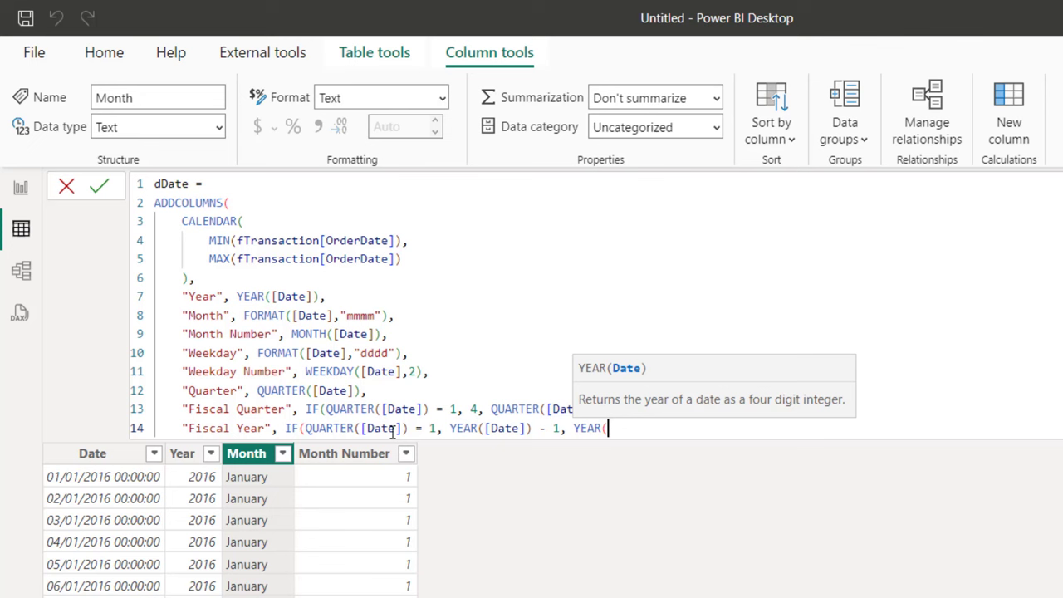
type("[Date]))")
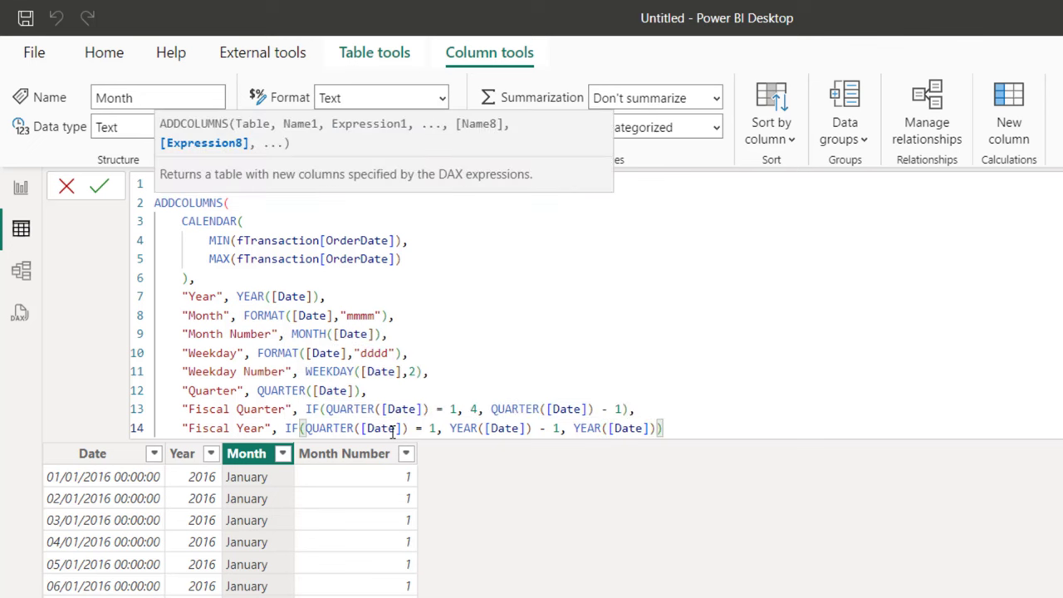
type(",")
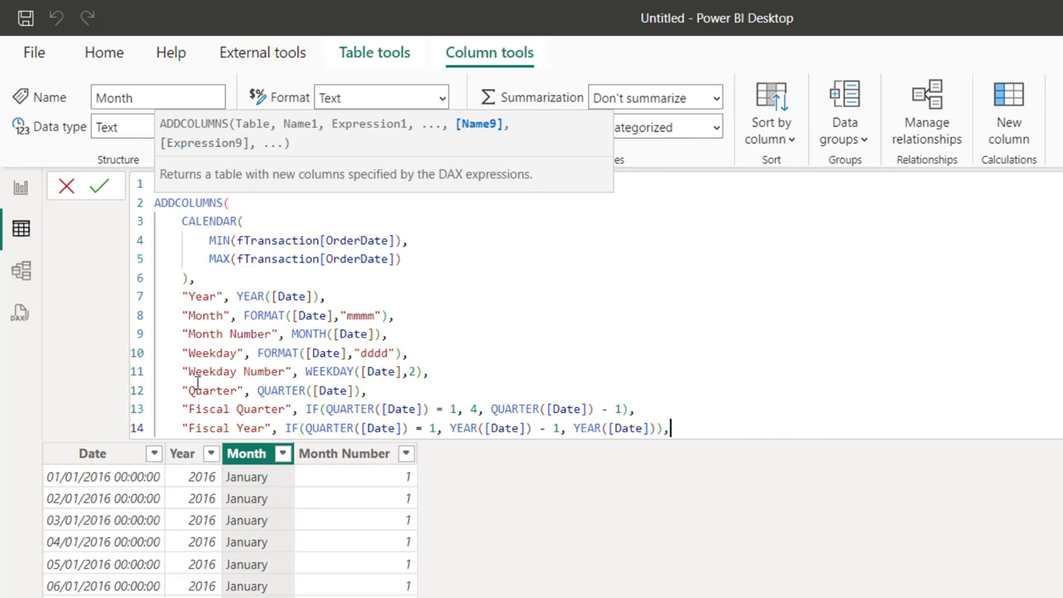
left_click_drag(203, 408, 281, 409)
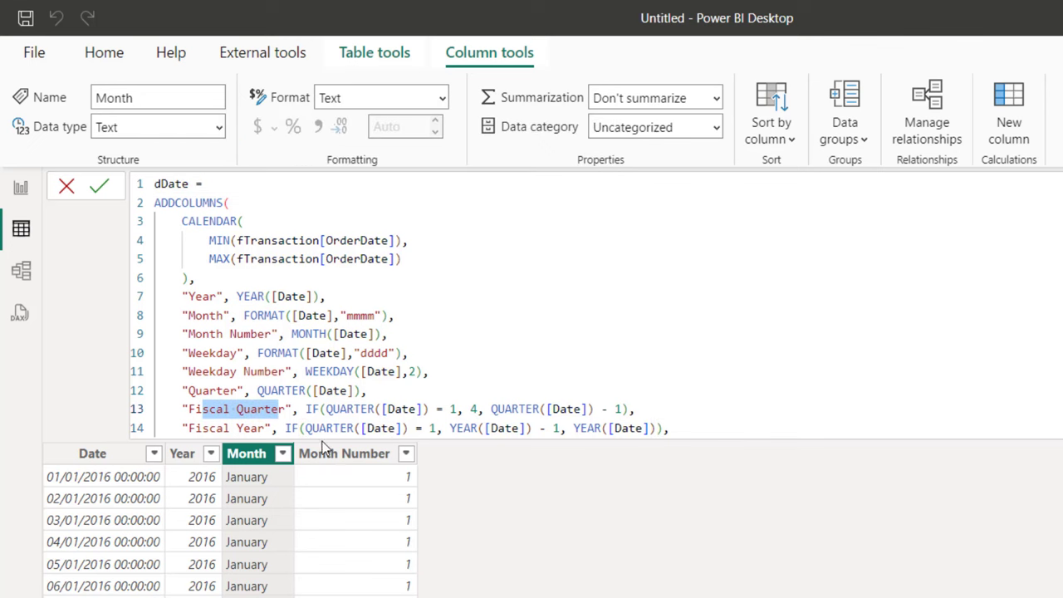
key("Right")
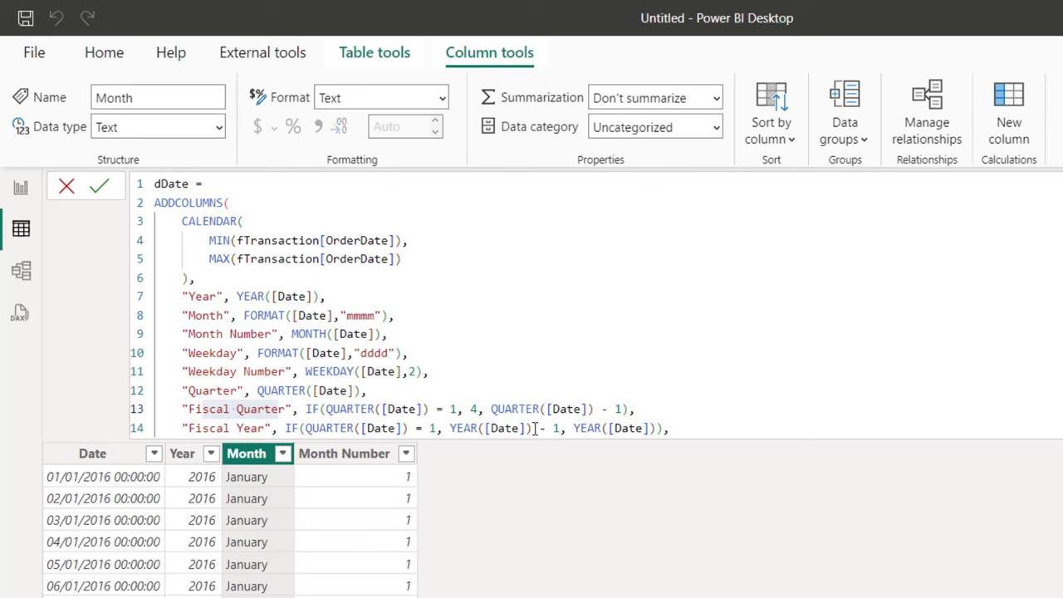
left_click(693, 429)
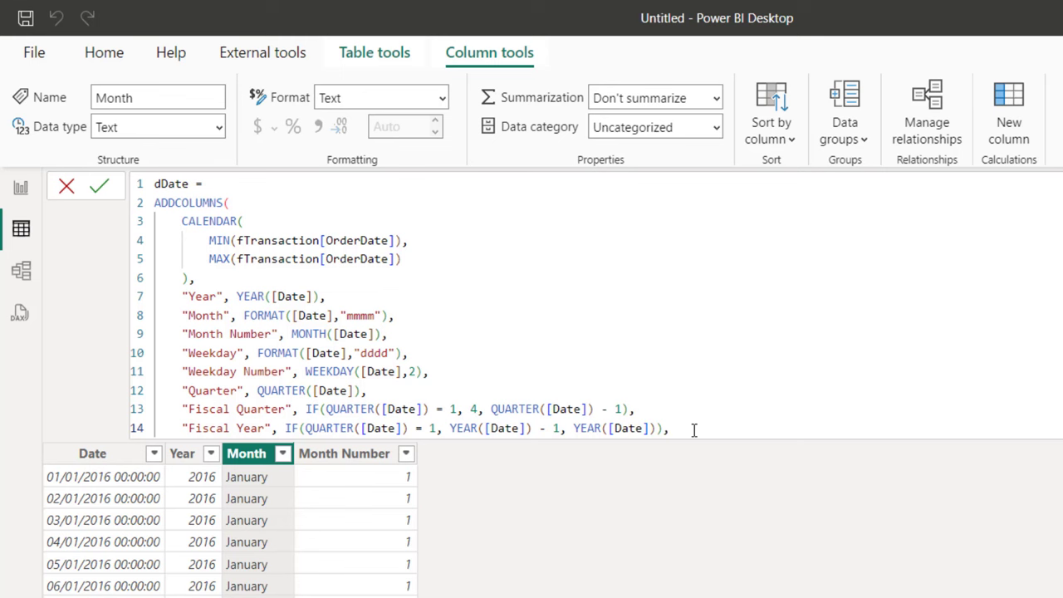
key("shift+Return")
Build line 15 as "Q" & the fiscal quarter IF & "-" & the fiscal year IF.
type("\"Fisc")
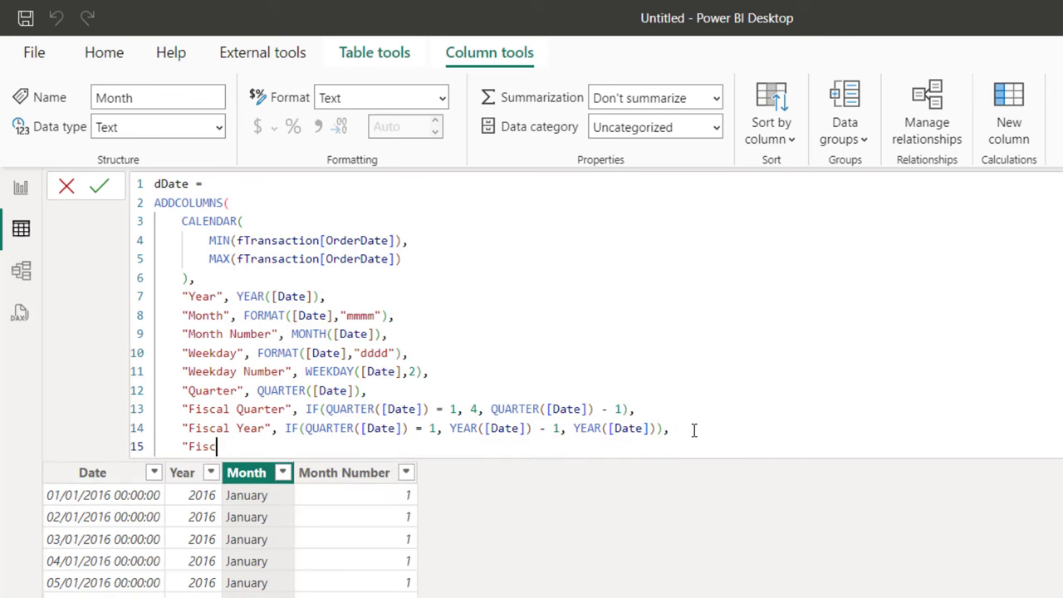
type("al Year\", ")
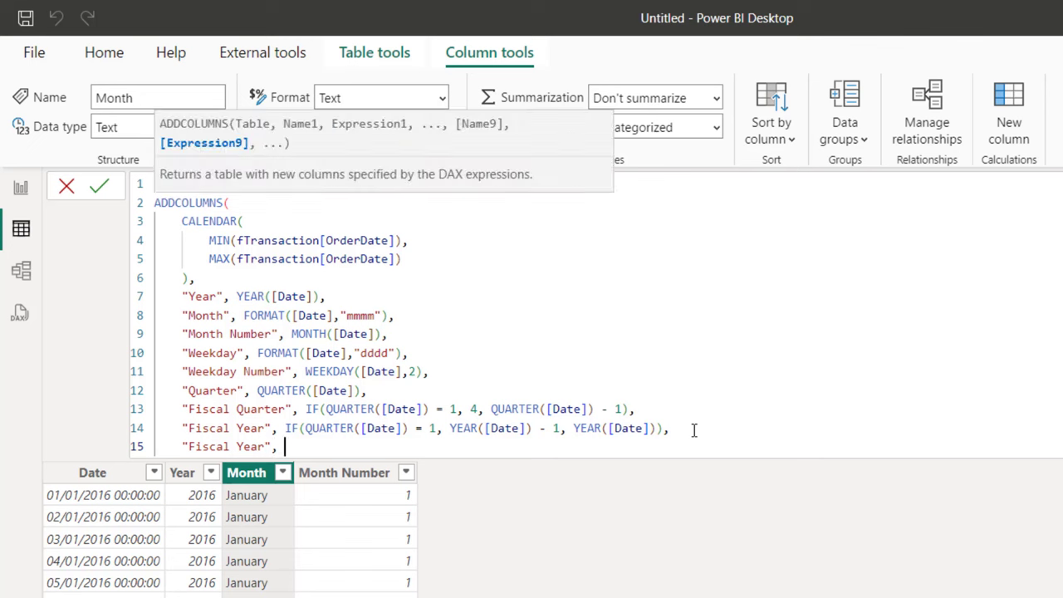
type("\"Q\" &")
left_click_drag(305, 408, 509, 385)
left_click_drag(584, 402, 631, 407)
key("ctrl+c")
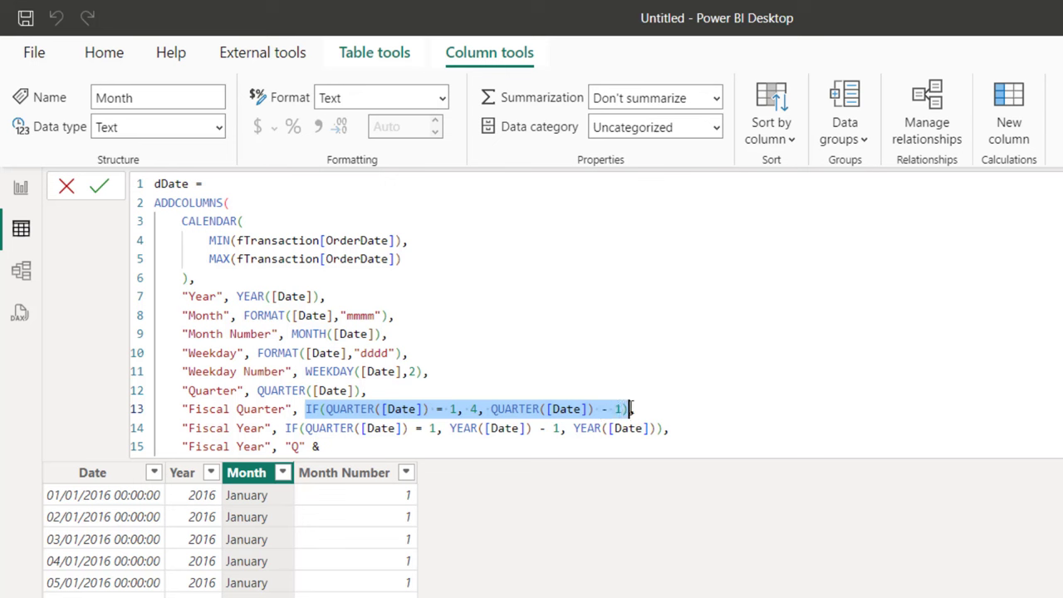
left_click(365, 446)
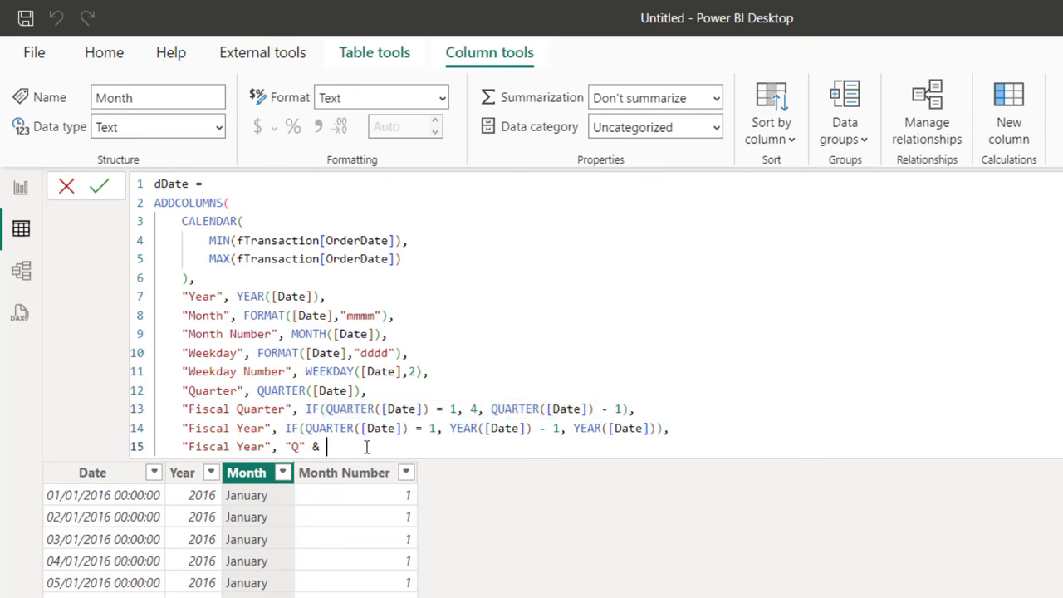
key("ctrl+v")
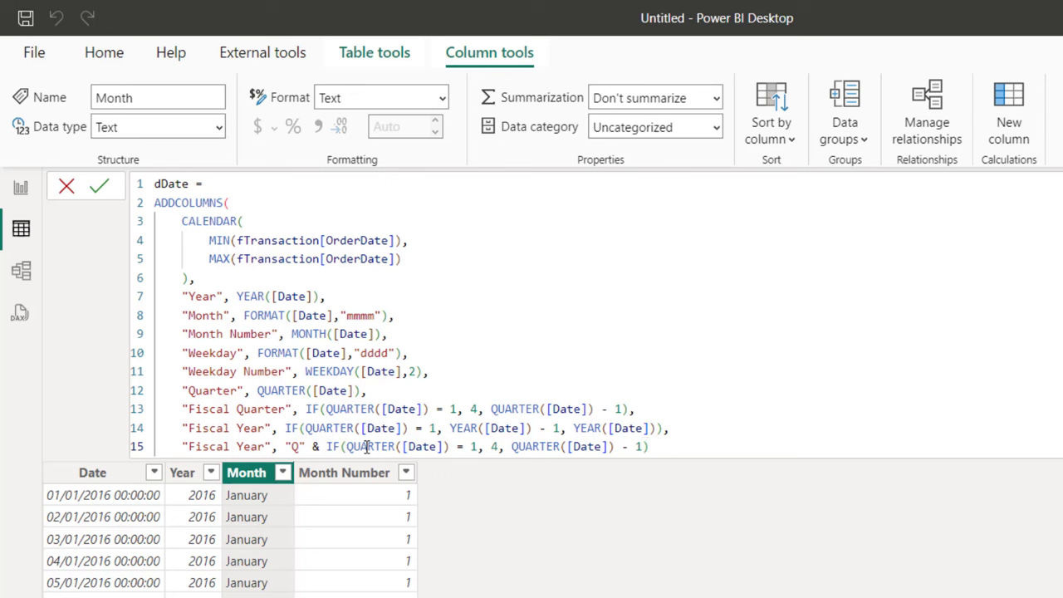
type("&")
type(" \"-2")
type("\" &")
left_click_drag(280, 427, 665, 427)
key("ctrl+c")
left_click(765, 446)
key("ctrl+v")
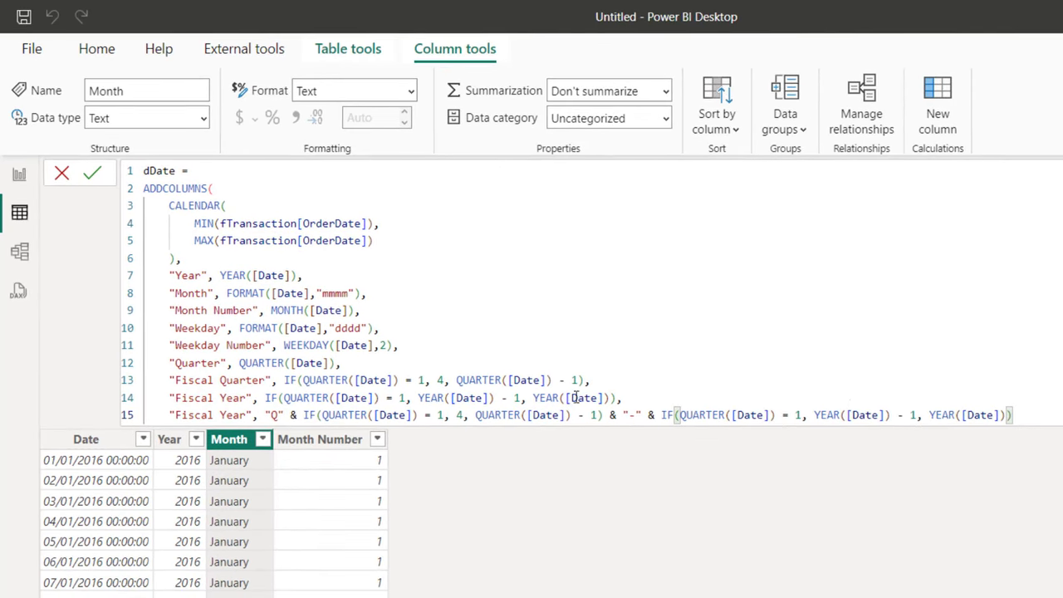
Rename the new column to "Fiscal Period", close ADDCOLUMNS and commit the dDate formula.
double_click(236, 415)
type("Period")
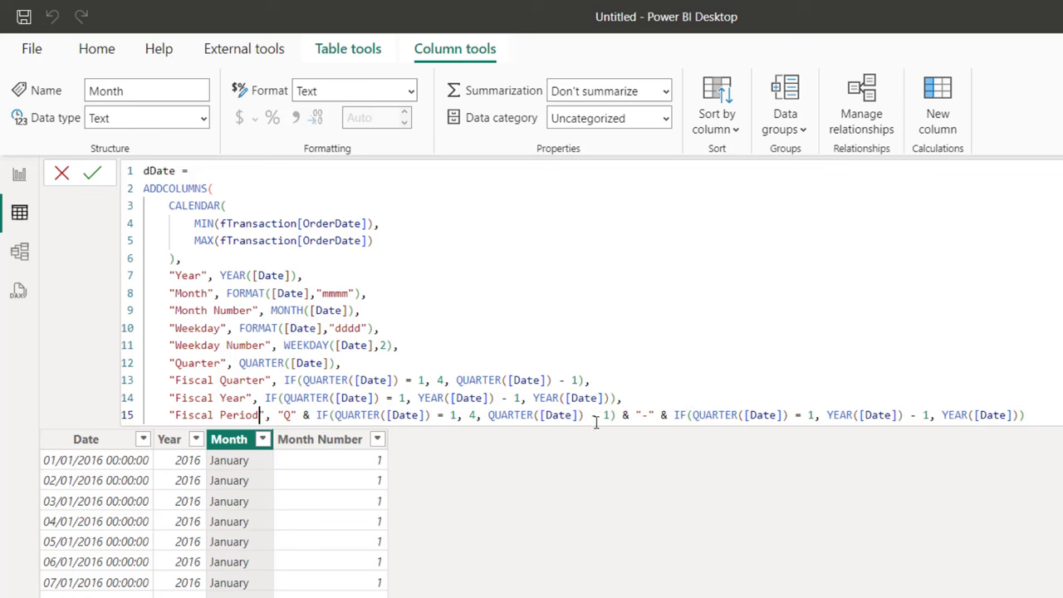
left_click(1025, 414)
key("shift+Return")
type(")")
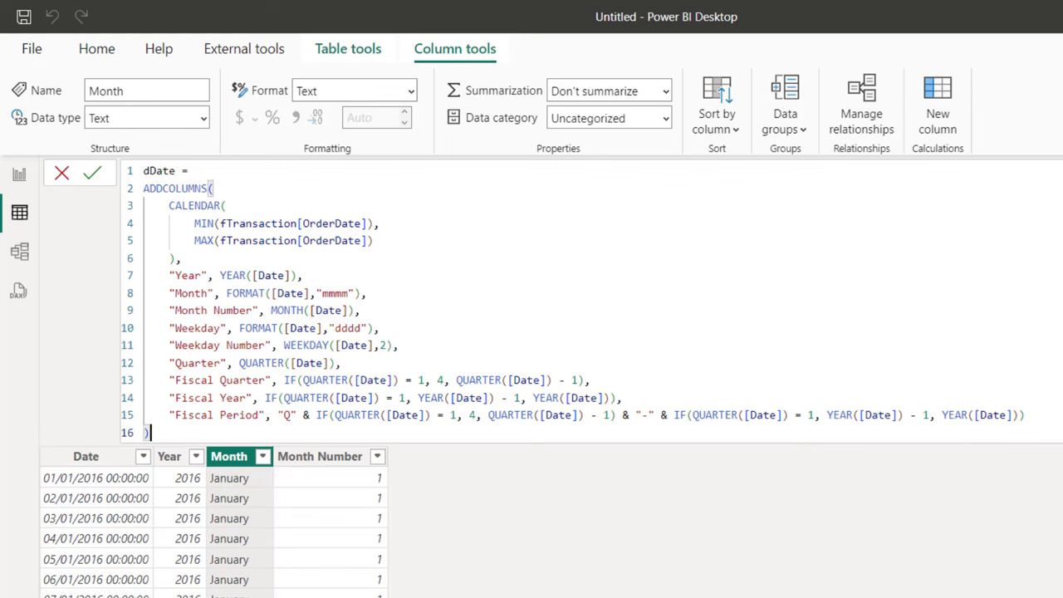
key("Return")
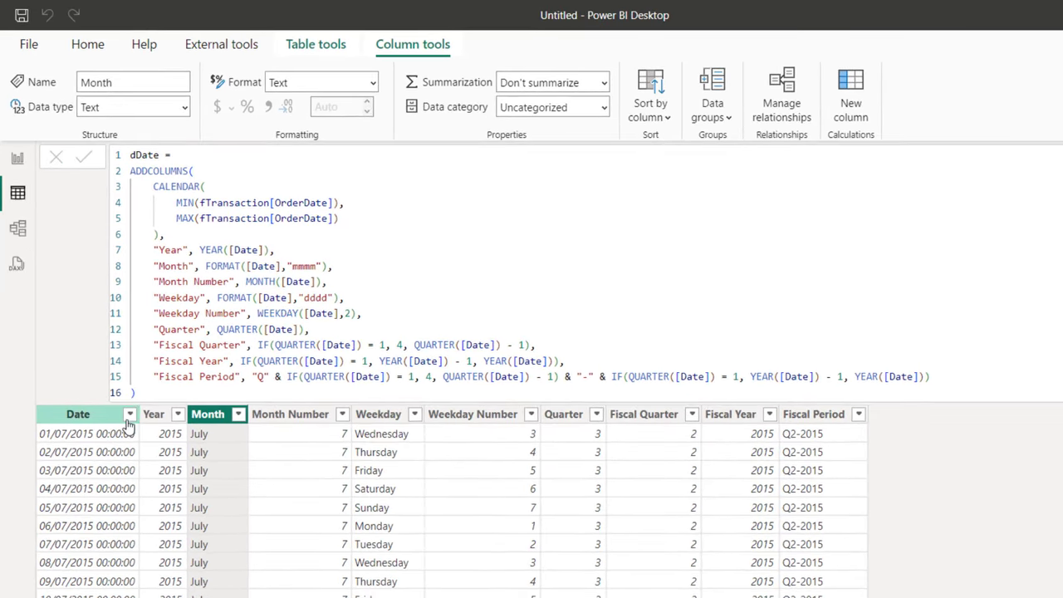
Sort the dDate Date column ascending, then return to the report page.
left_click(130, 414)
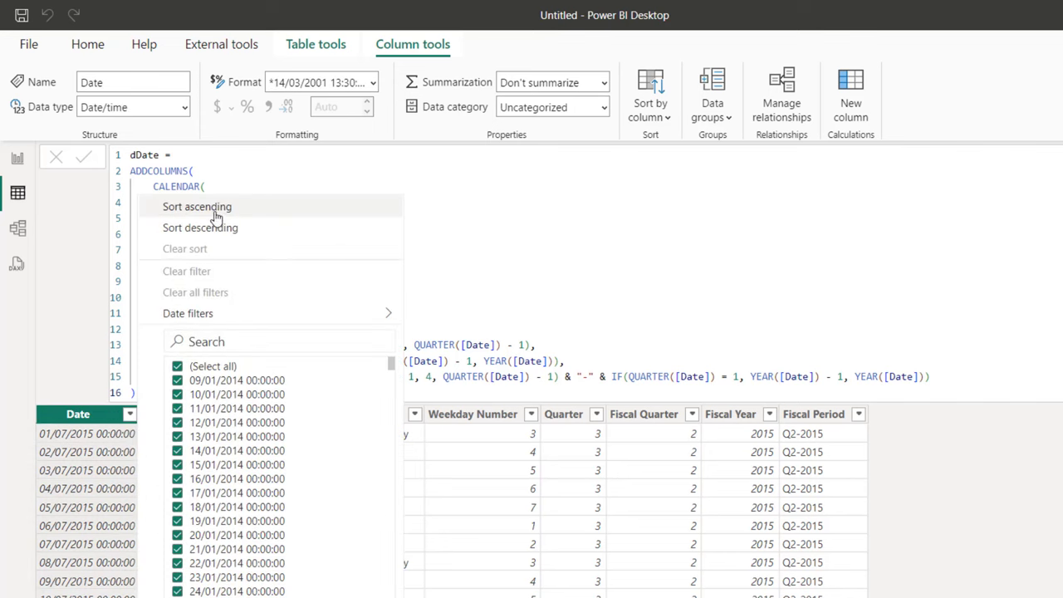
left_click(214, 207)
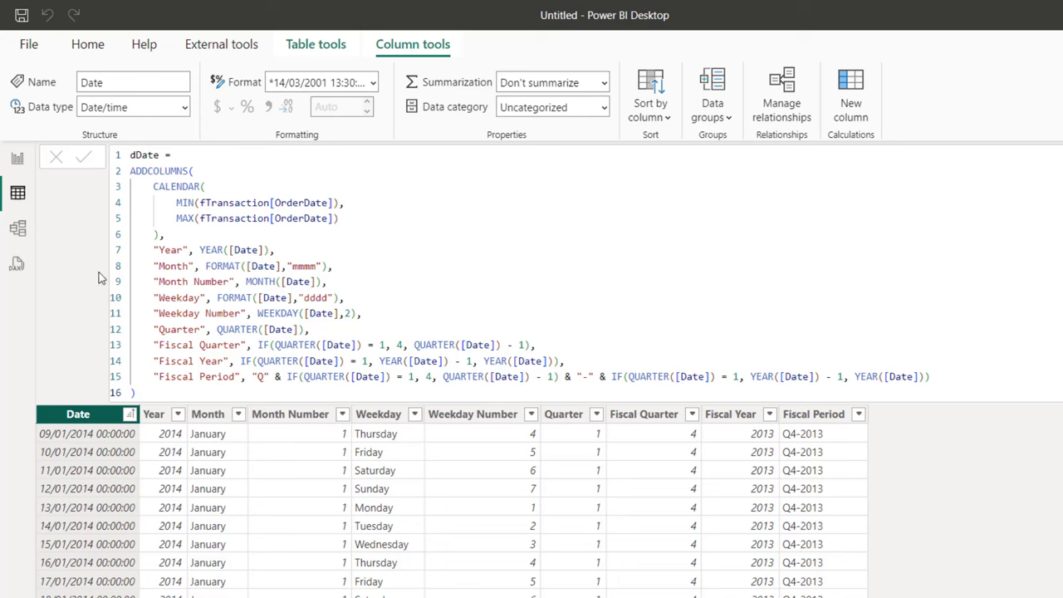
left_click(18, 160)
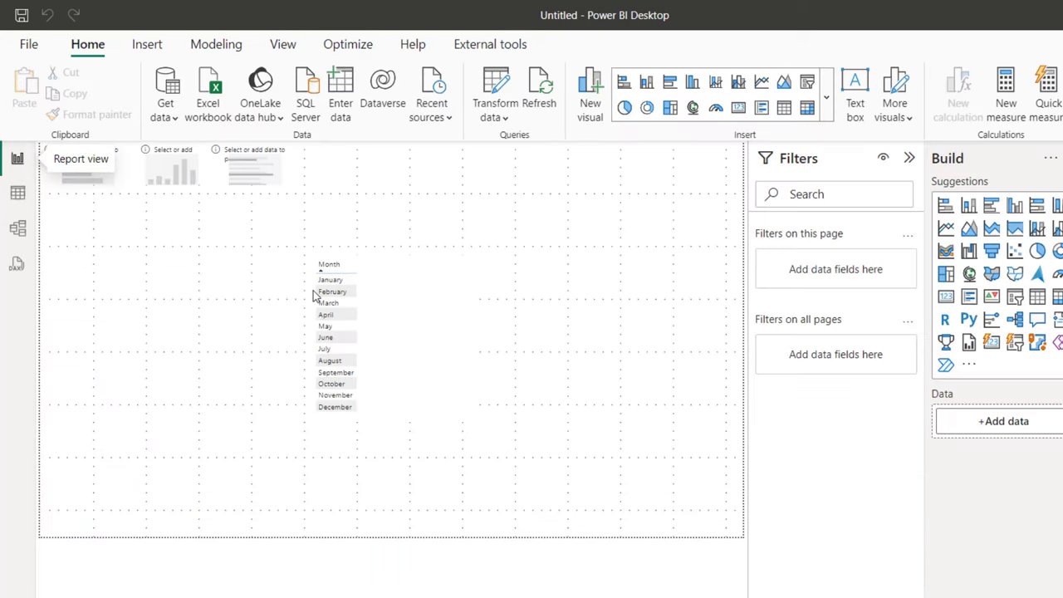
Delete the Month slicer, add an enlarged Fiscal Period table visual, then reopen dDate data.
key("Delete")
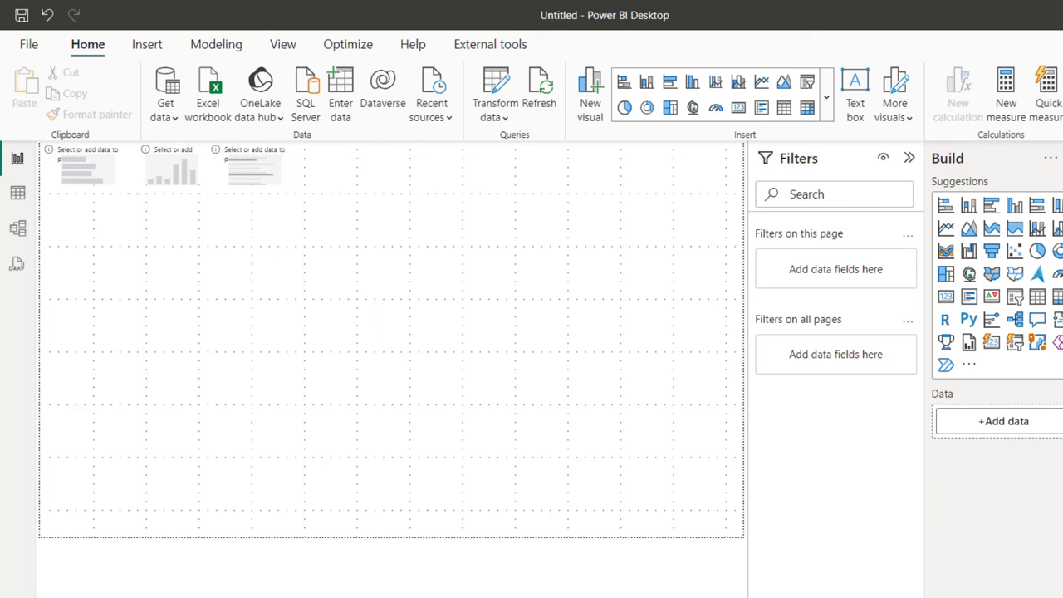
left_click_drag(1062, 250, 324, 268)
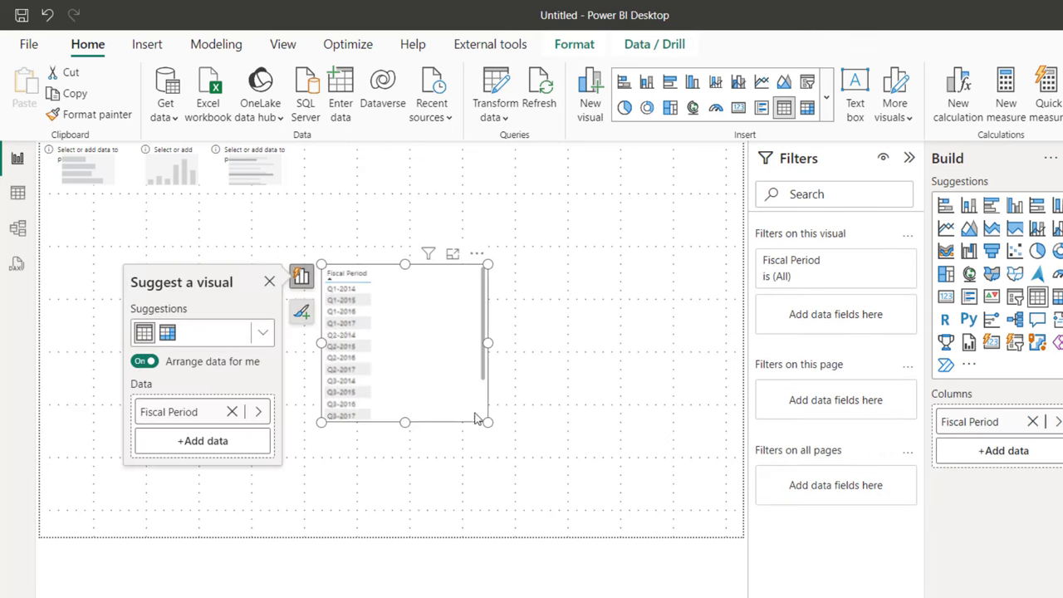
left_click_drag(486, 422, 549, 518)
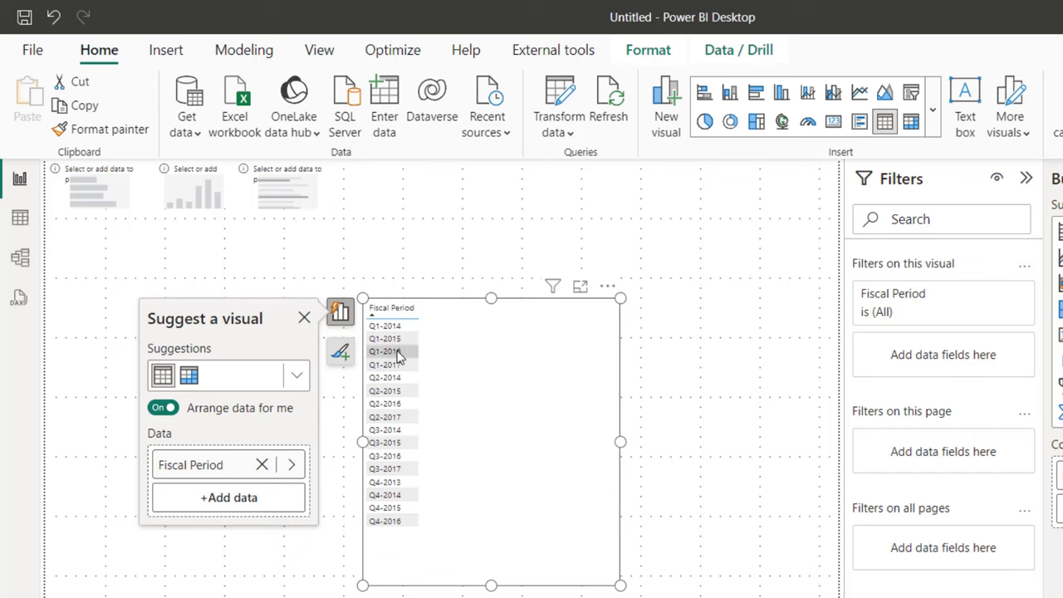
left_click(422, 368)
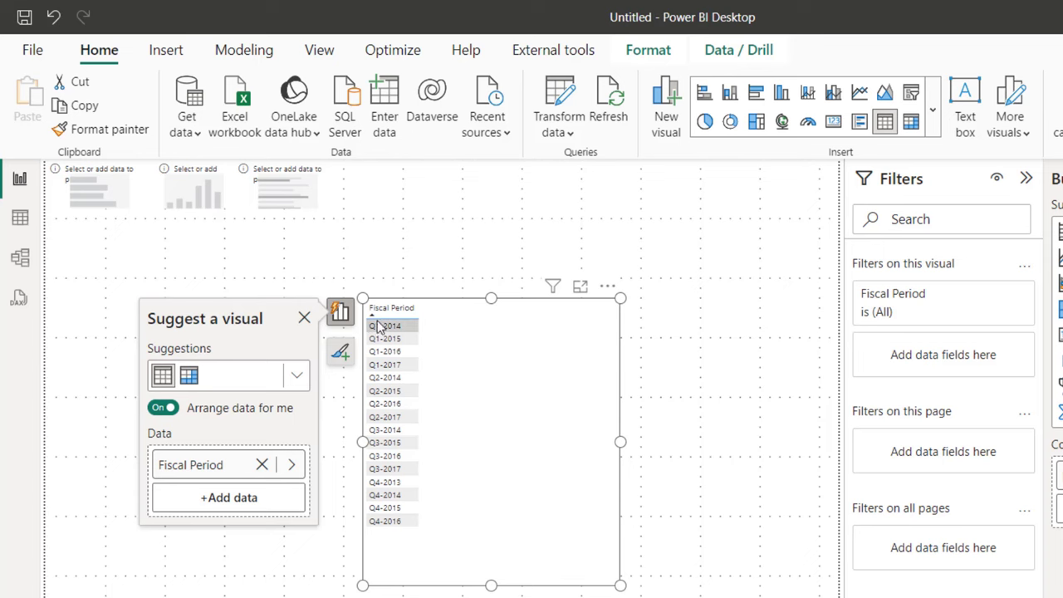
left_click(23, 221)
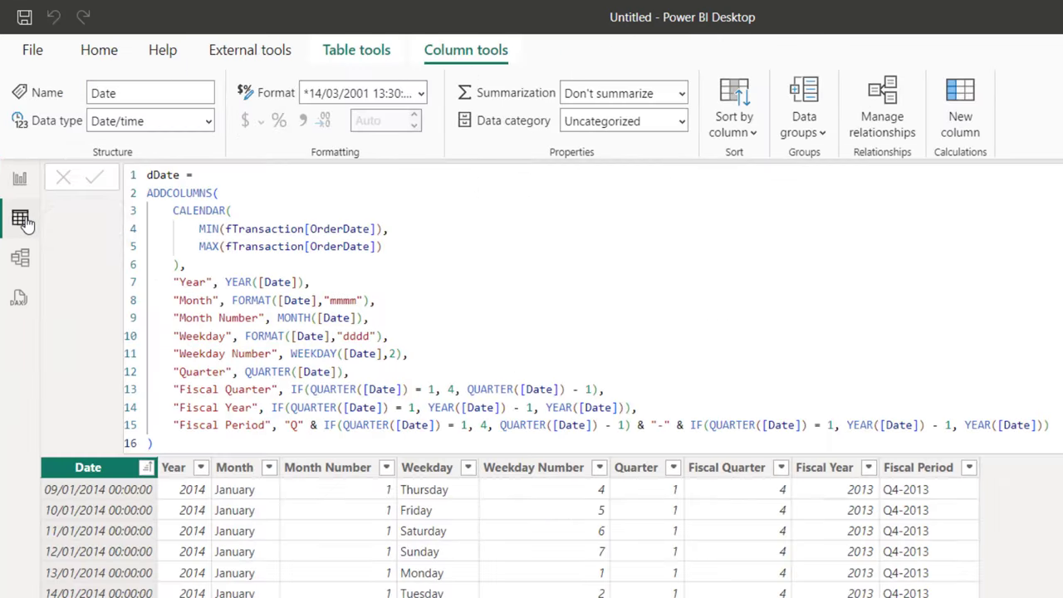
Replace the extra closing parenthesis on line 15 with a comma and start a new line.
left_click(1051, 424)
key("BackSpace")
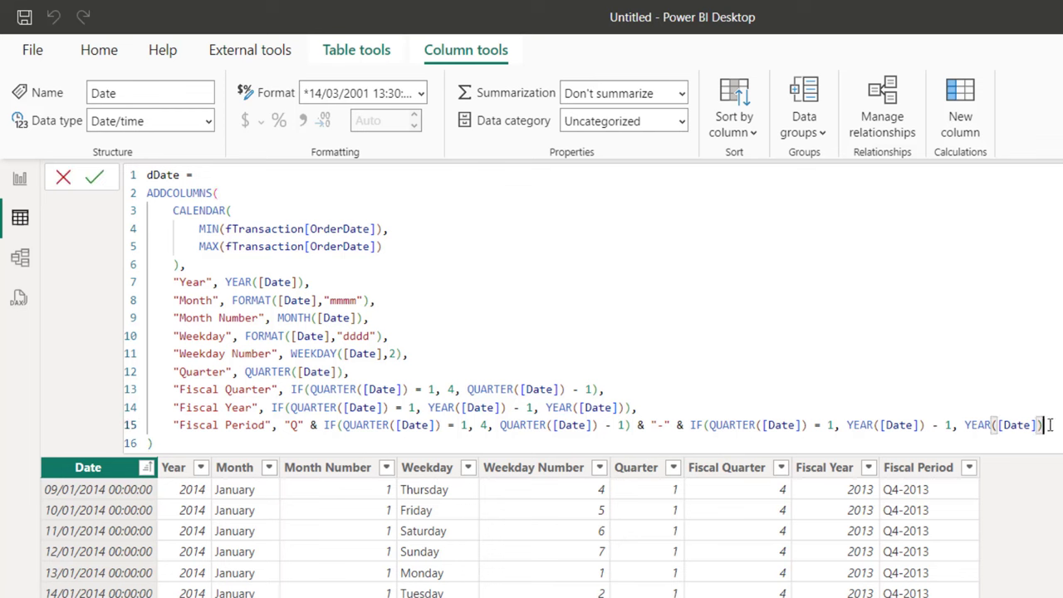
type(",")
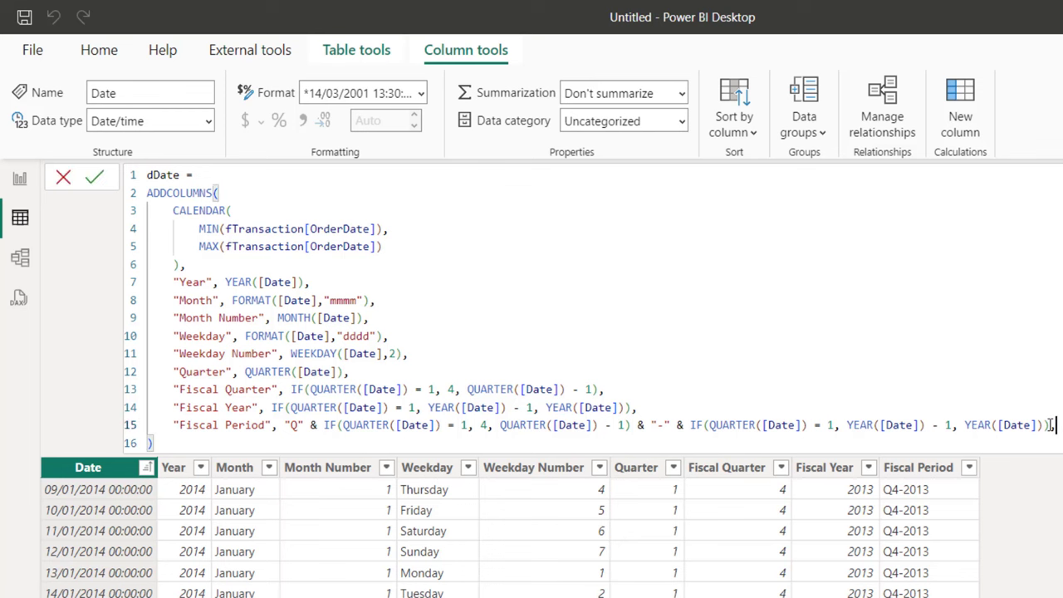
key("Return")
Add "FP Sort" as VALUE(fiscal year IF & fiscal quarter IF) and commit the formula.
type("\"FP")
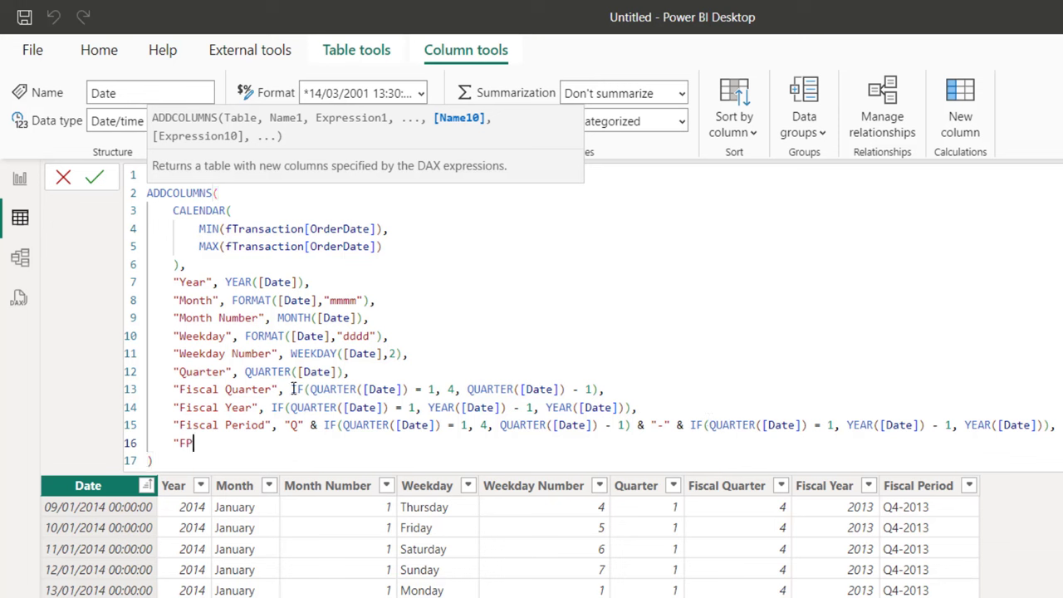
type(" Sort\", VALUE(")
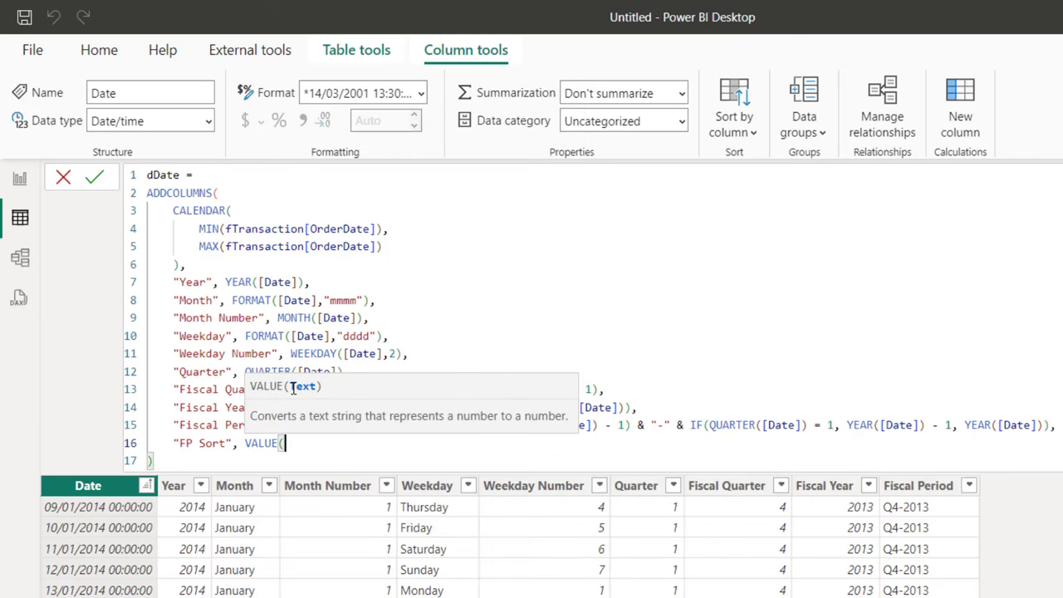
left_click(735, 355)
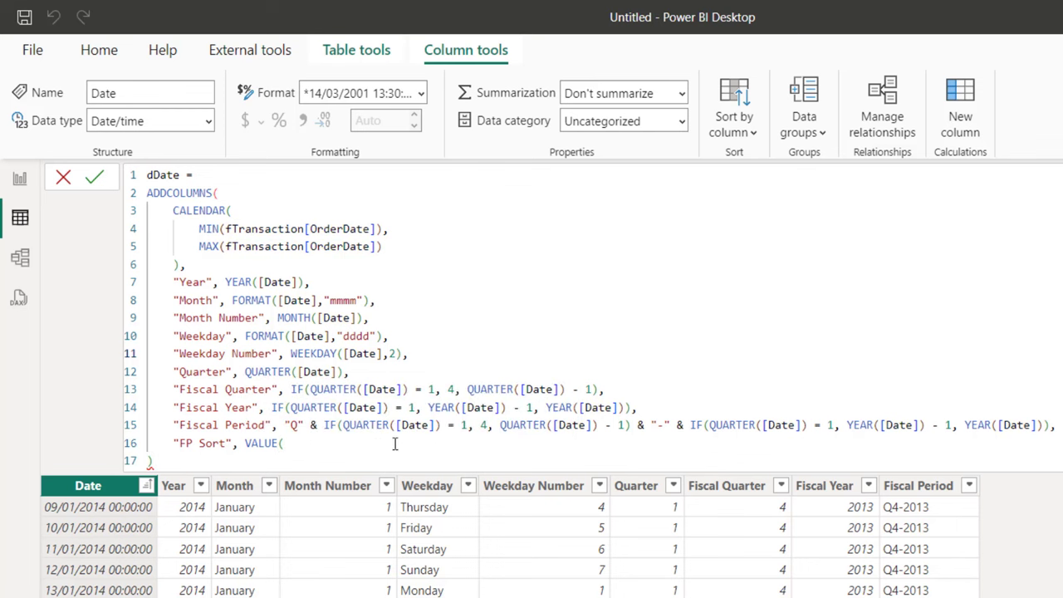
left_click_drag(271, 407, 631, 406)
key("ctrl+c")
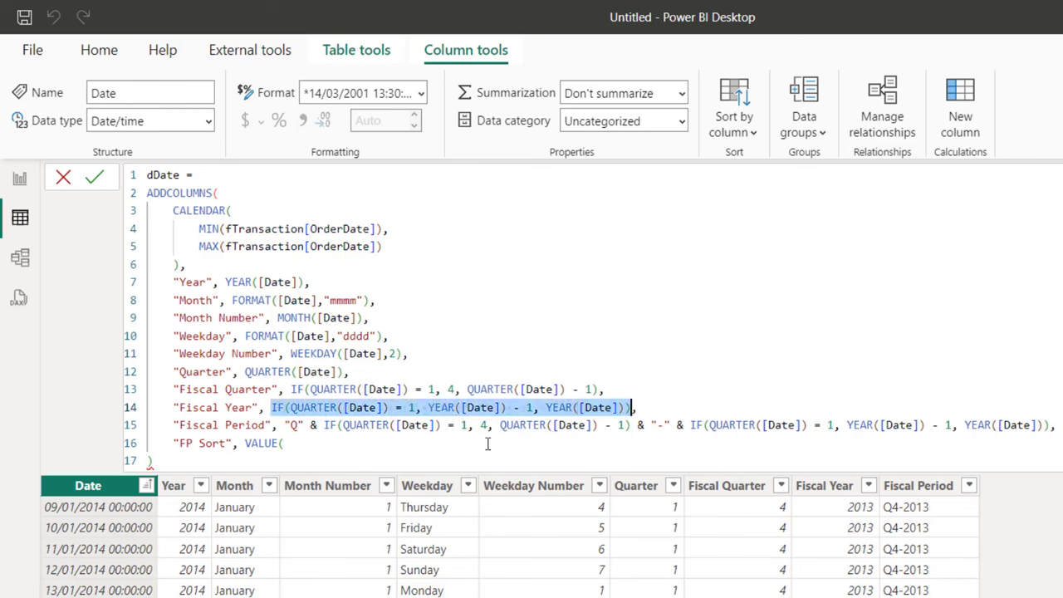
left_click(314, 442)
key("ctrl+v")
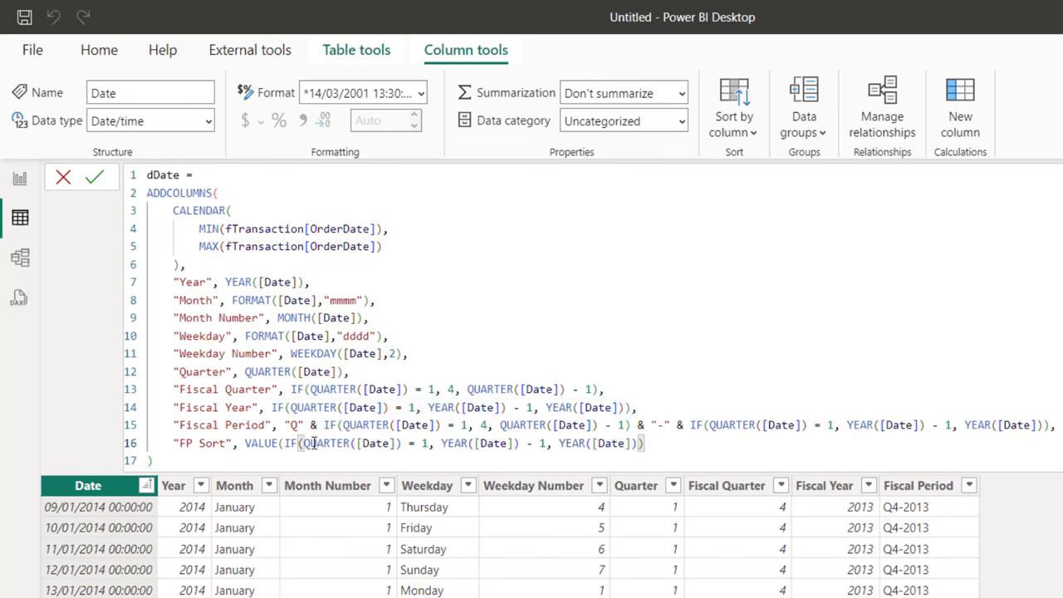
key("Right")
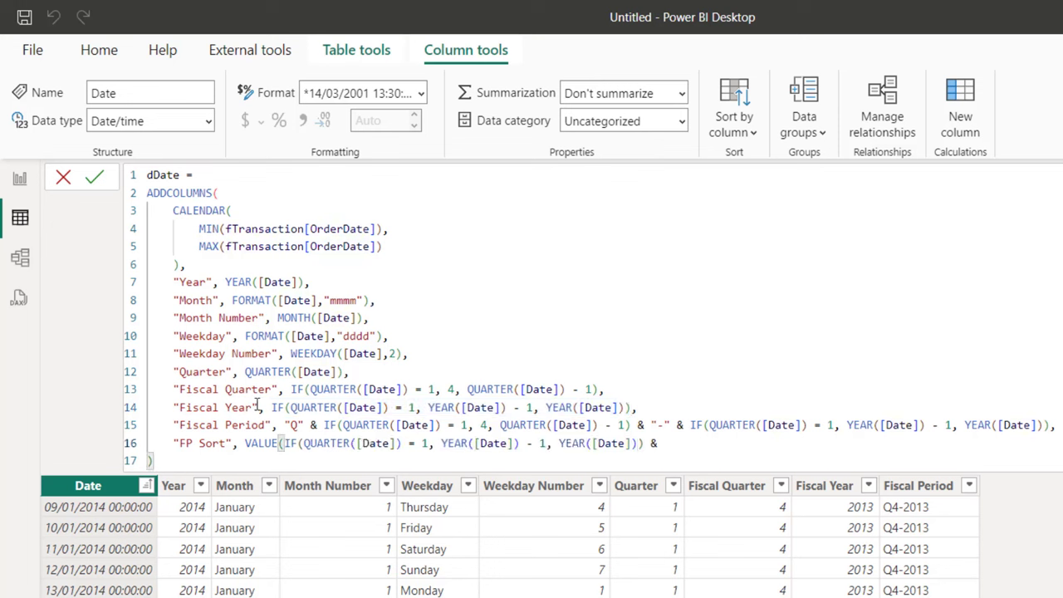
left_click_drag(288, 388, 598, 389)
key("ctrl+c")
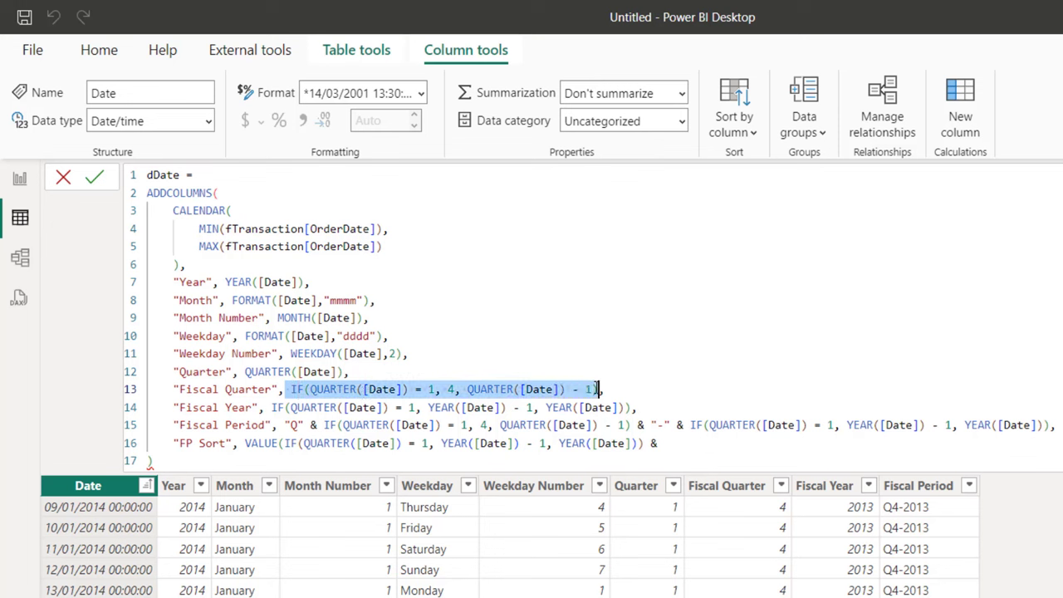
left_click(700, 457)
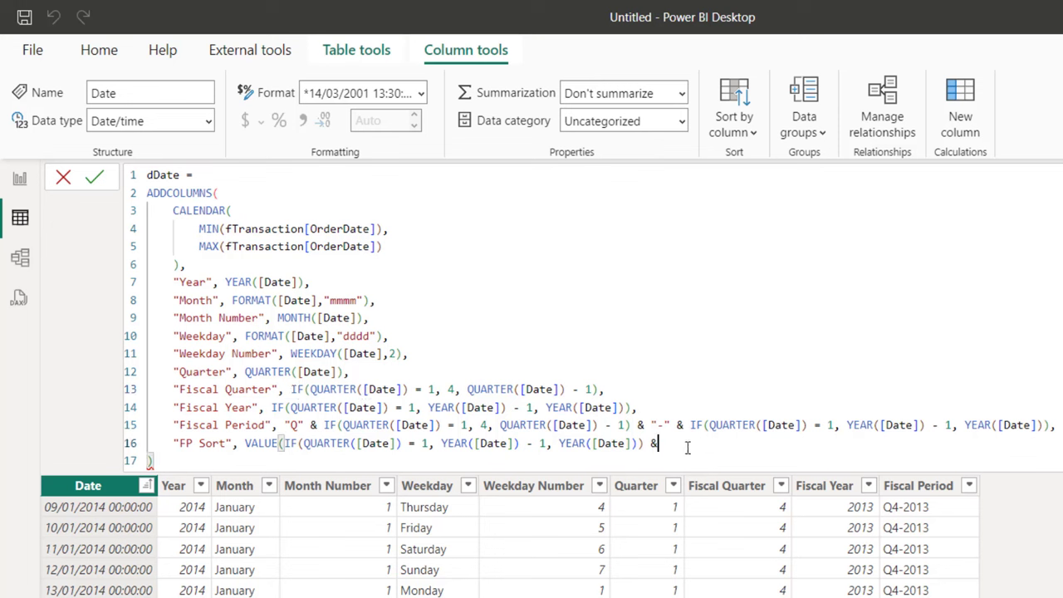
key("ctrl+v")
type(")")
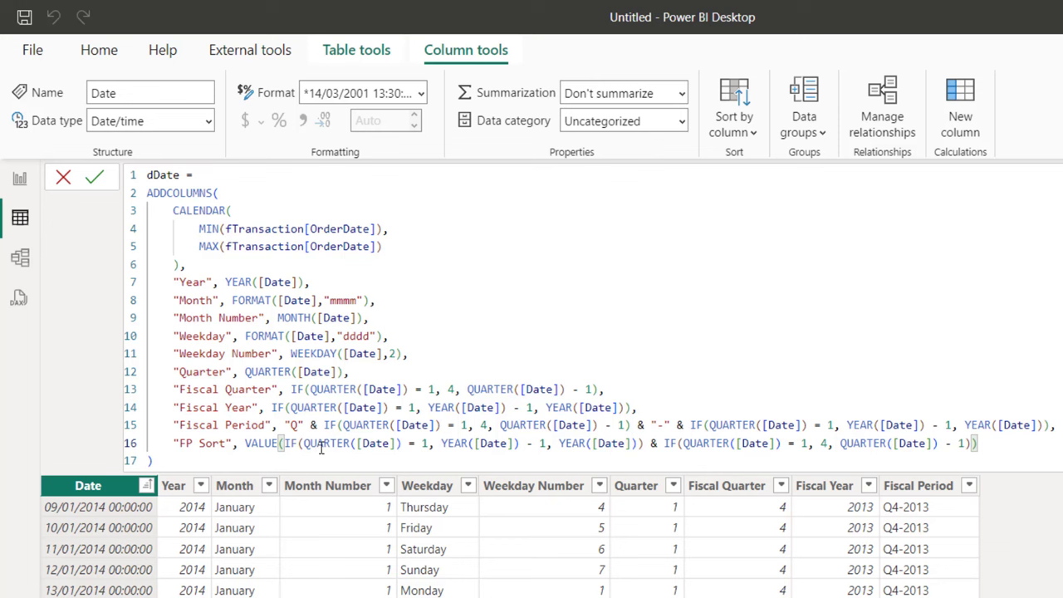
key("Return")
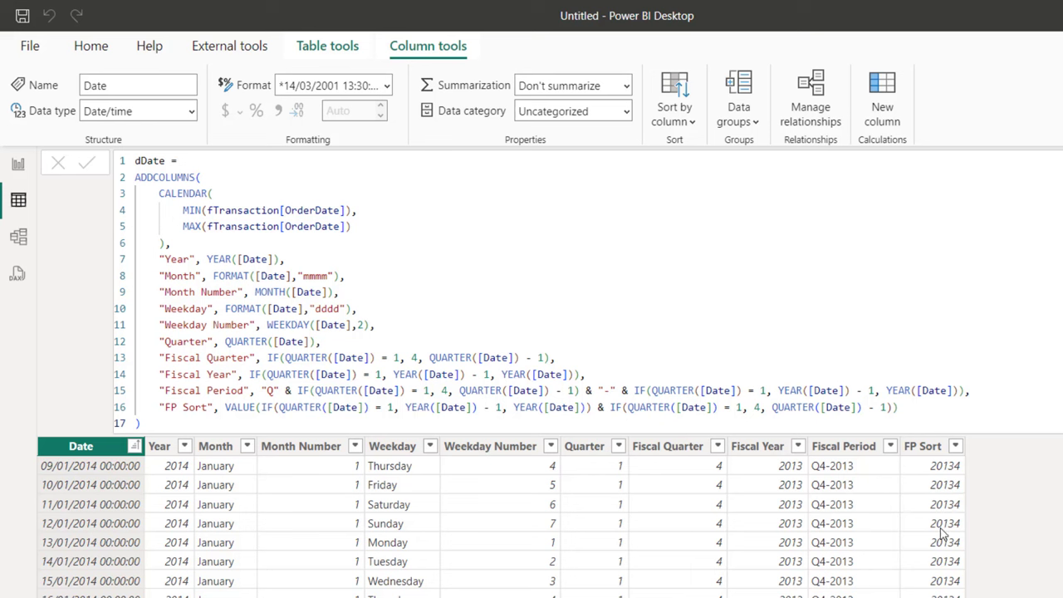
Set Fiscal Period to sort by the FP Sort column, then switch to Report view.
left_click(853, 449)
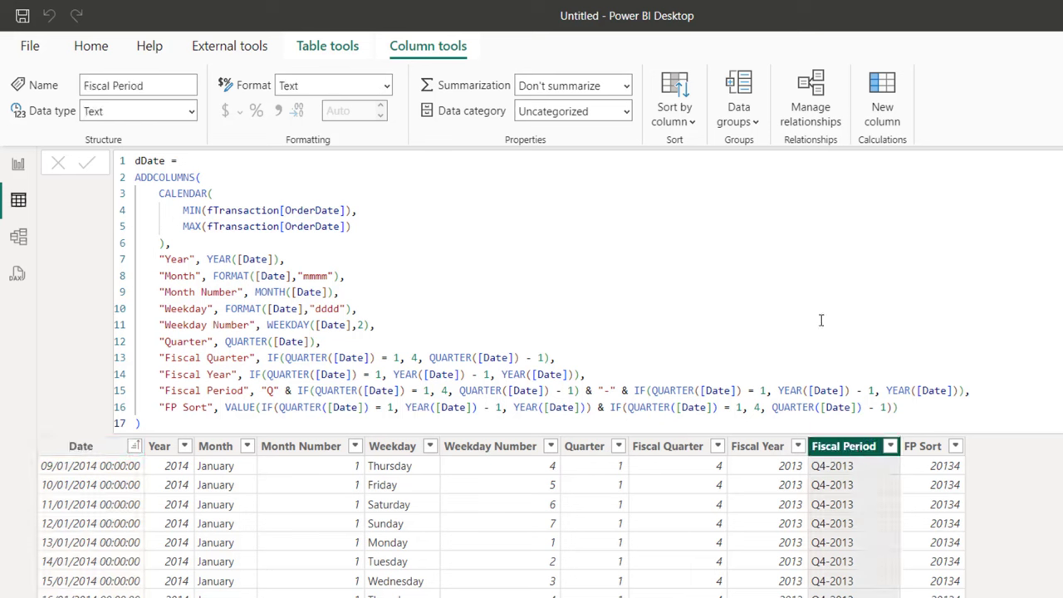
left_click(669, 120)
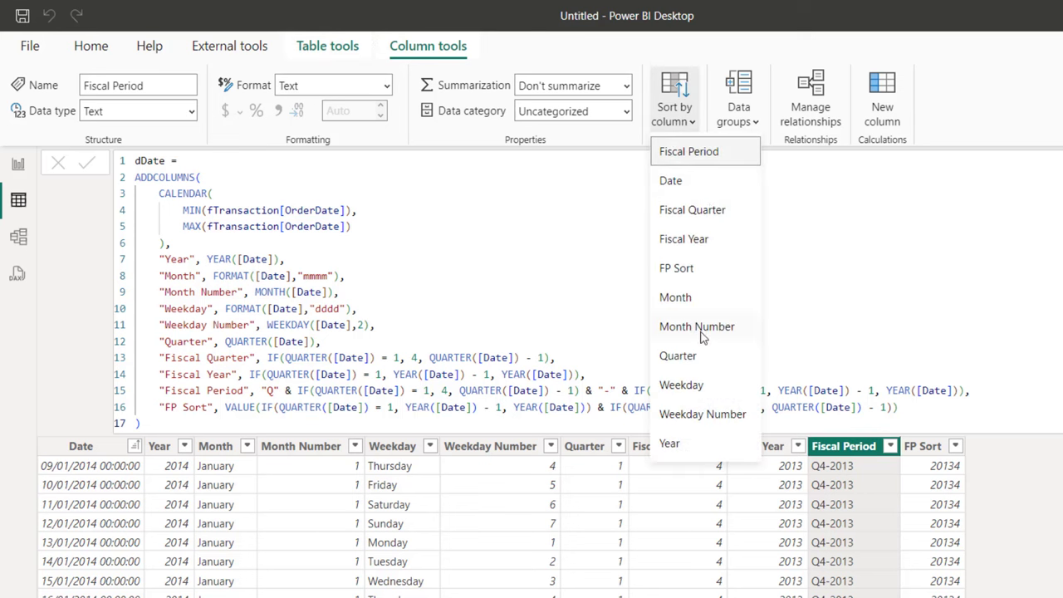
left_click(677, 269)
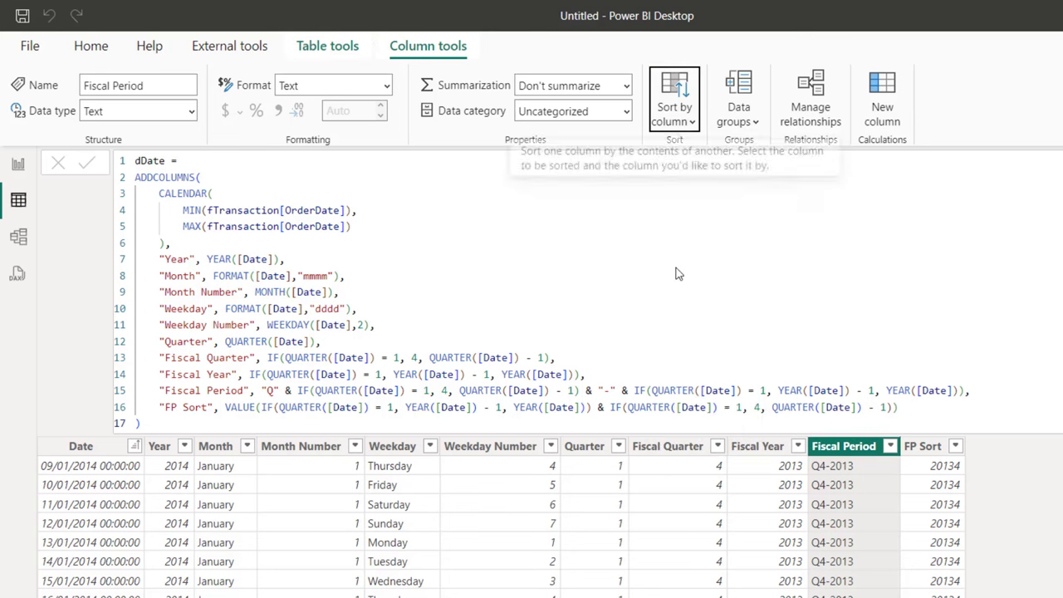
left_click(19, 168)
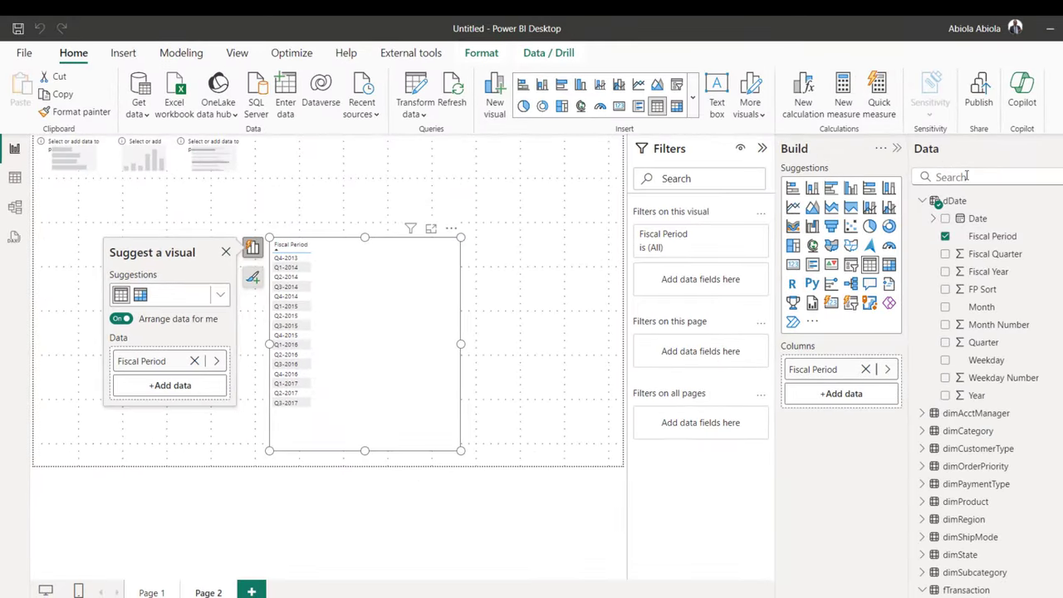
Add Units to the Fiscal Period visual as an enlarged Sum of Units column chart.
left_click(966, 176)
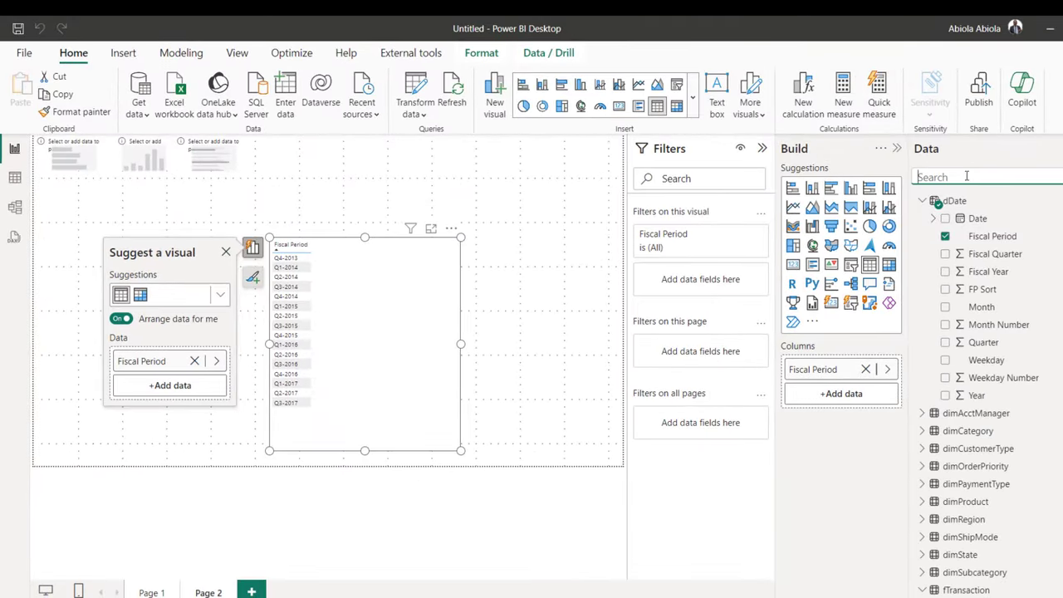
type("unit")
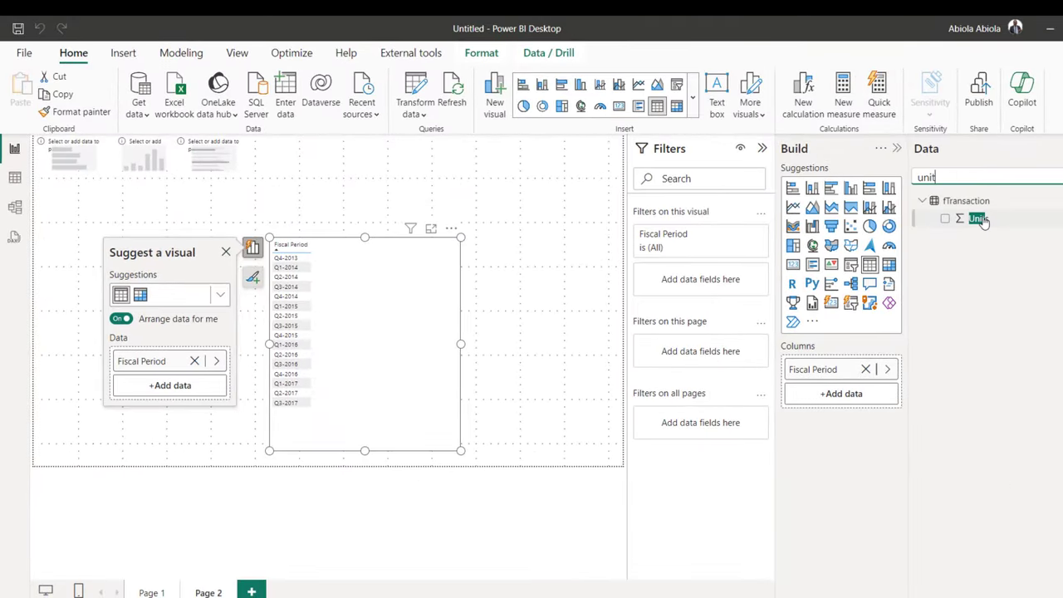
left_click_drag(981, 221, 387, 313)
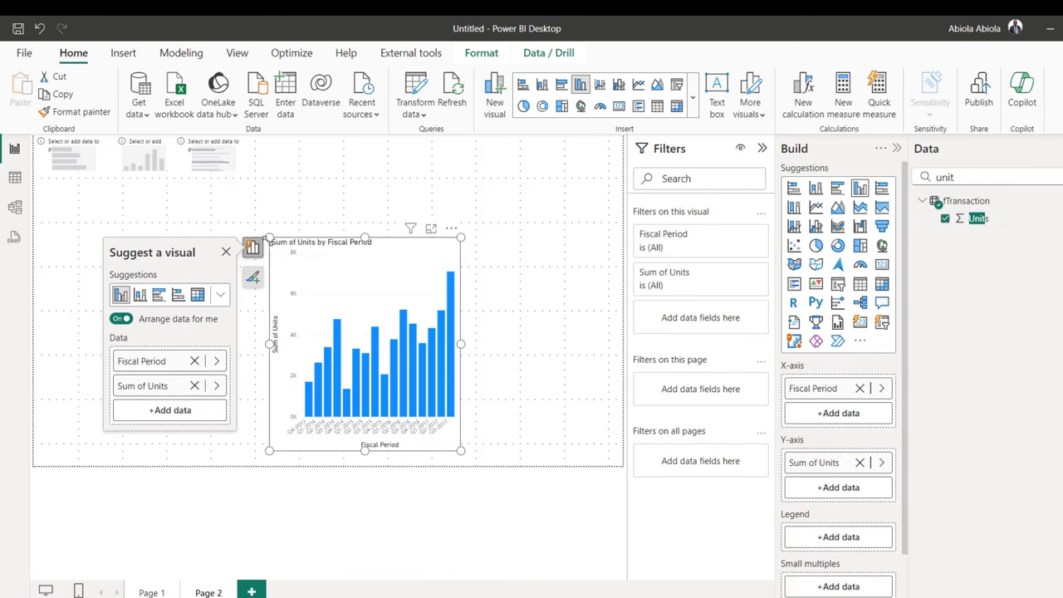
left_click_drag(269, 238, 63, 156)
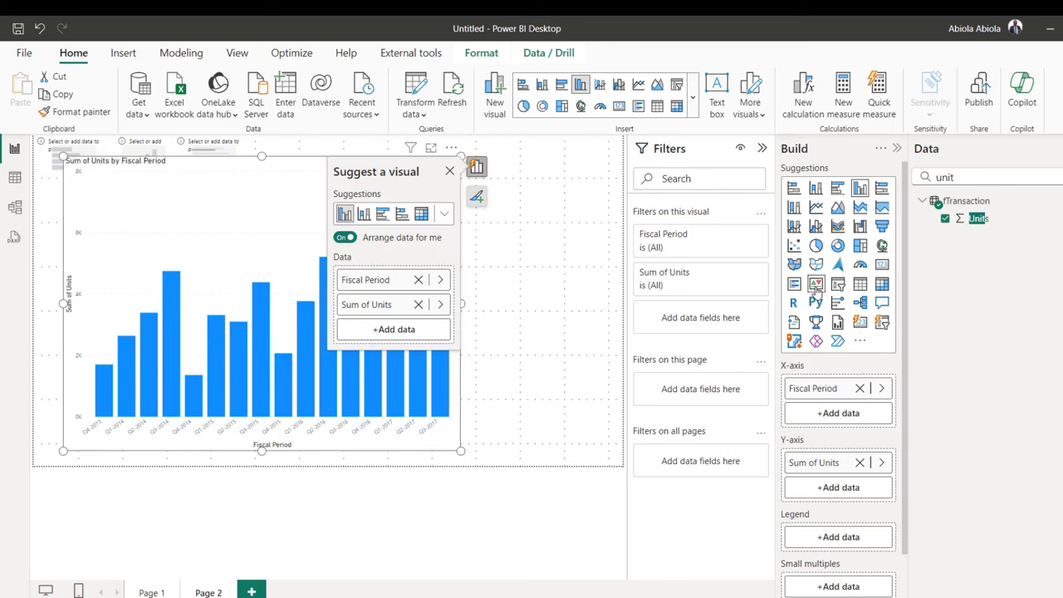
Duplicate the chart as a narrowed table, then return to dDate and select the whole formula.
key("ctrl+c")
key("ctrl+v")
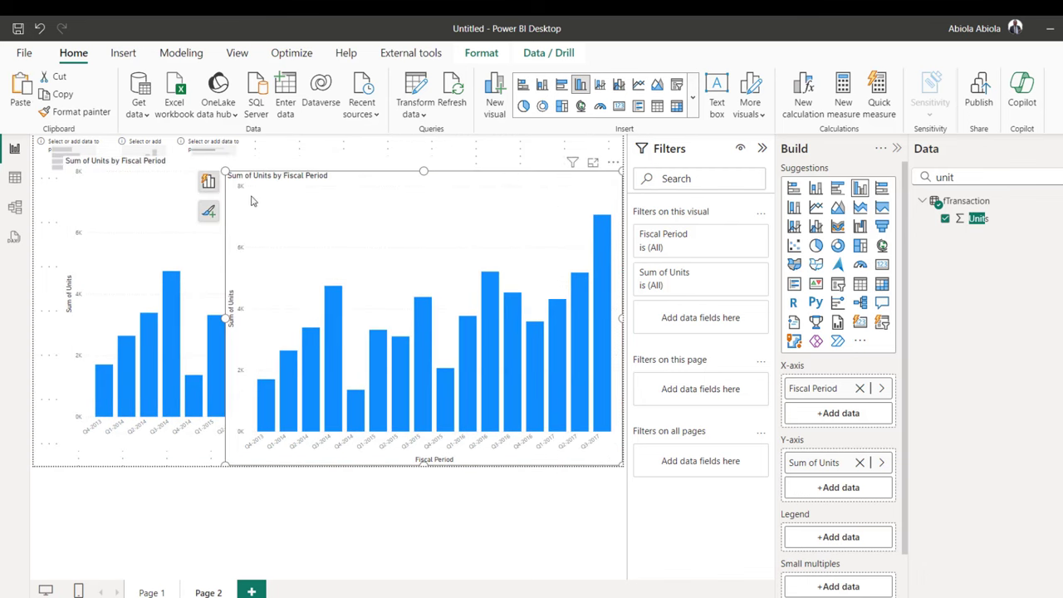
left_click(860, 284)
left_click_drag(220, 318, 475, 318)
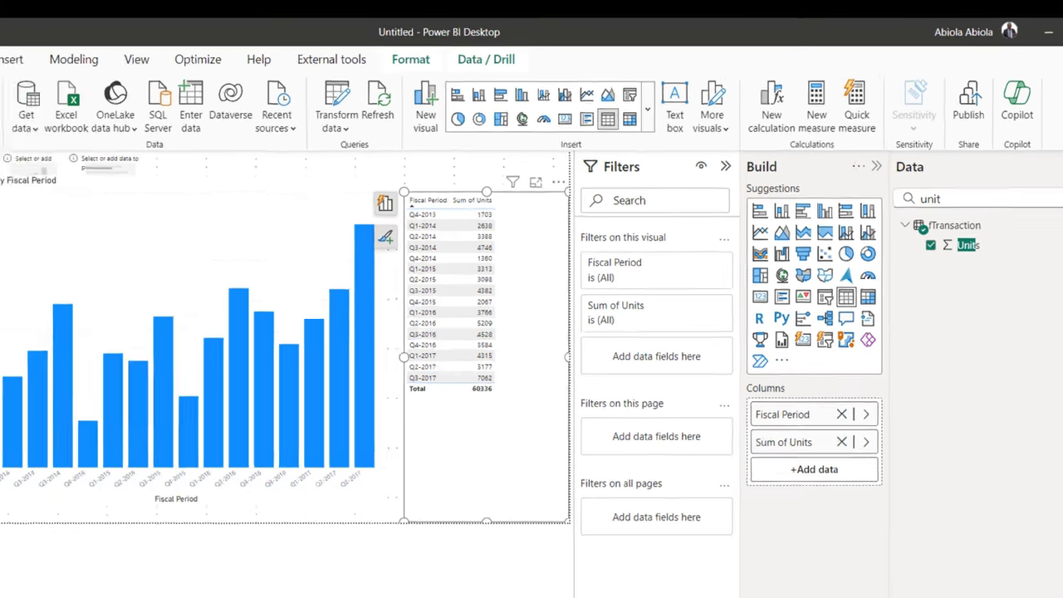
left_click(14, 177)
left_click_drag(111, 146, 813, 361)
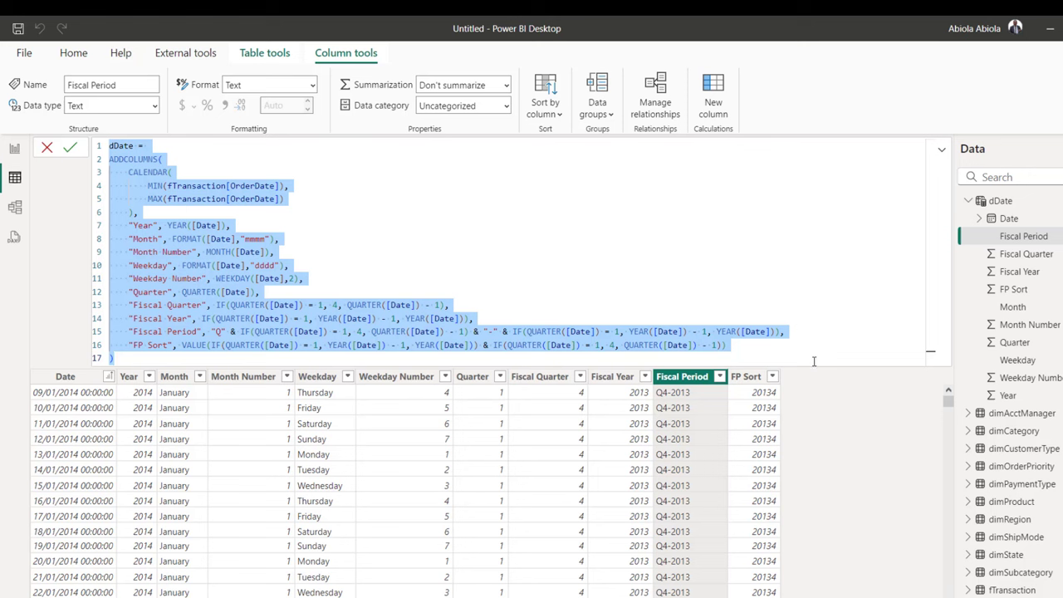